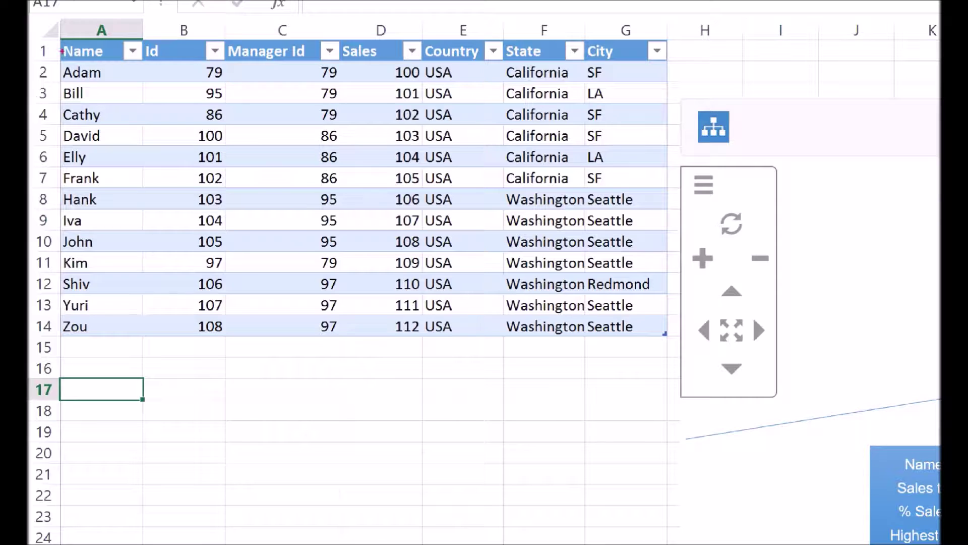
# - Hide the Country, State and City columns (E:G) so the chart shows Bill, Iva and John
pyautogui.moveTo(57, 36); pyautogui.dragTo(672, 343)
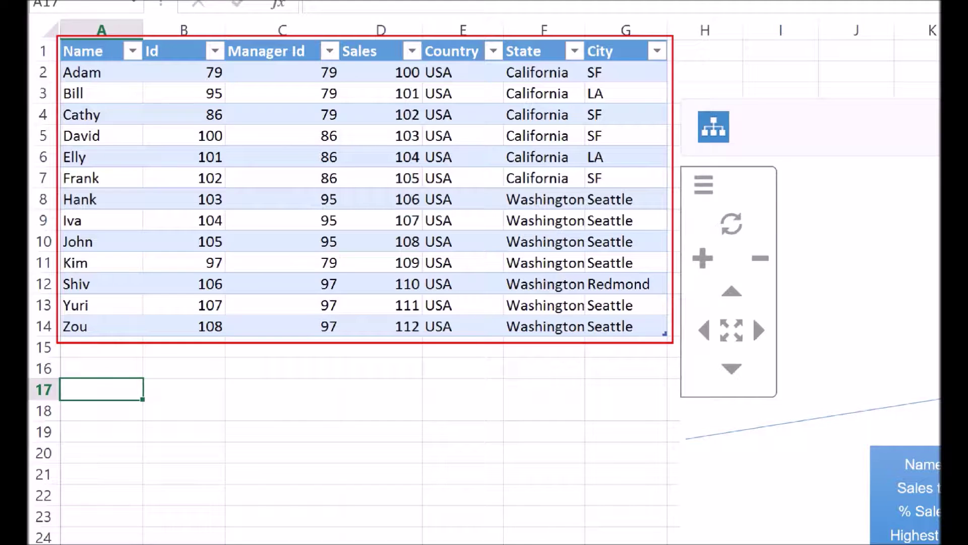
pyautogui.press('e')
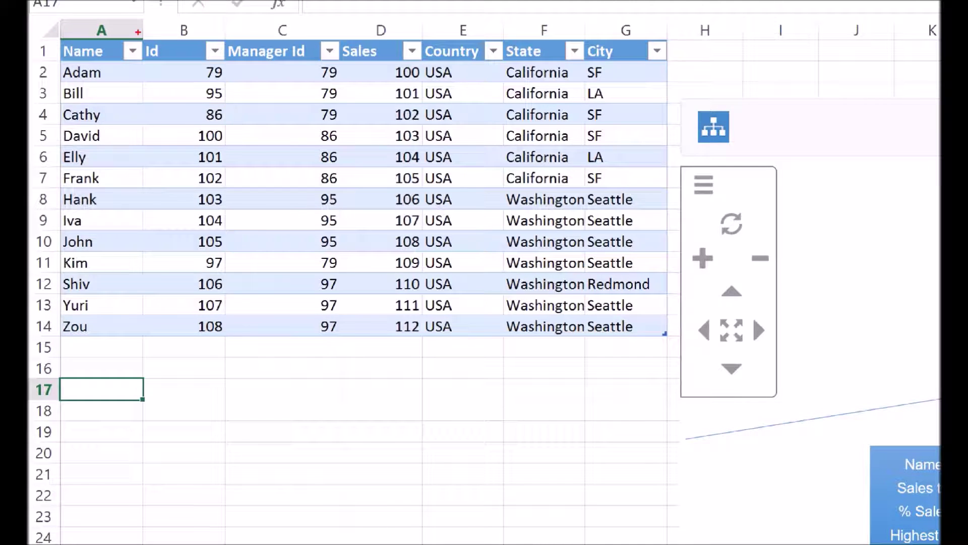
pyautogui.moveTo(139, 34); pyautogui.dragTo(350, 354)
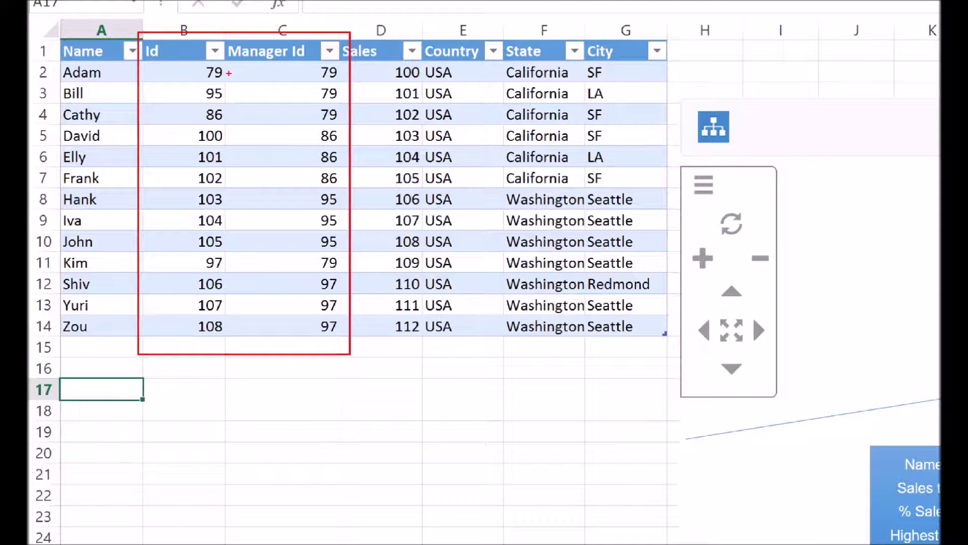
pyautogui.moveTo(229, 73); pyautogui.dragTo(317, 119)
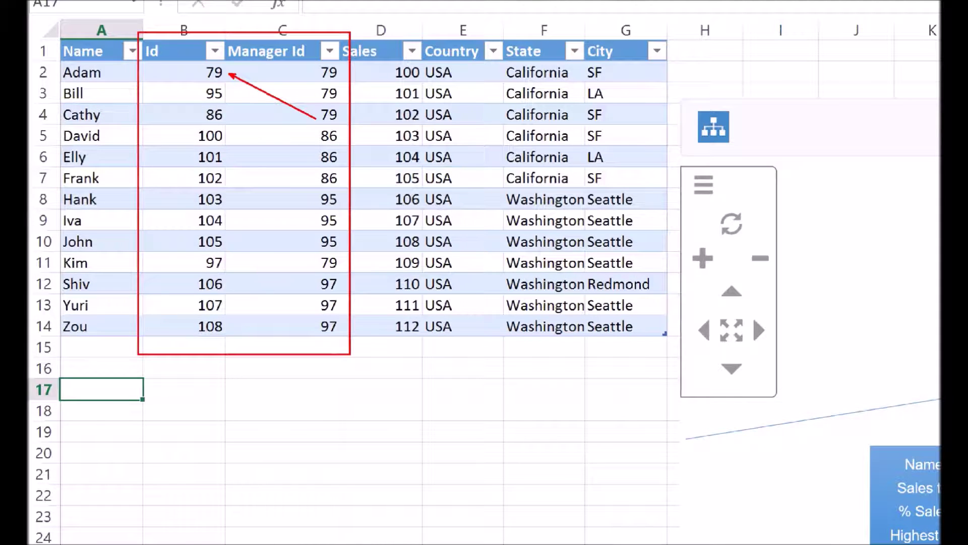
pyautogui.press('e')
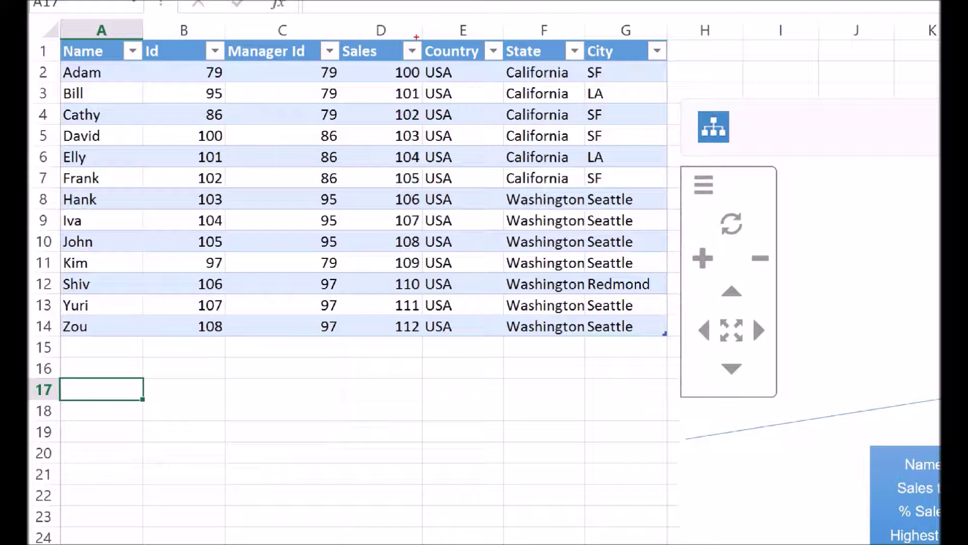
pyautogui.press('Escape')
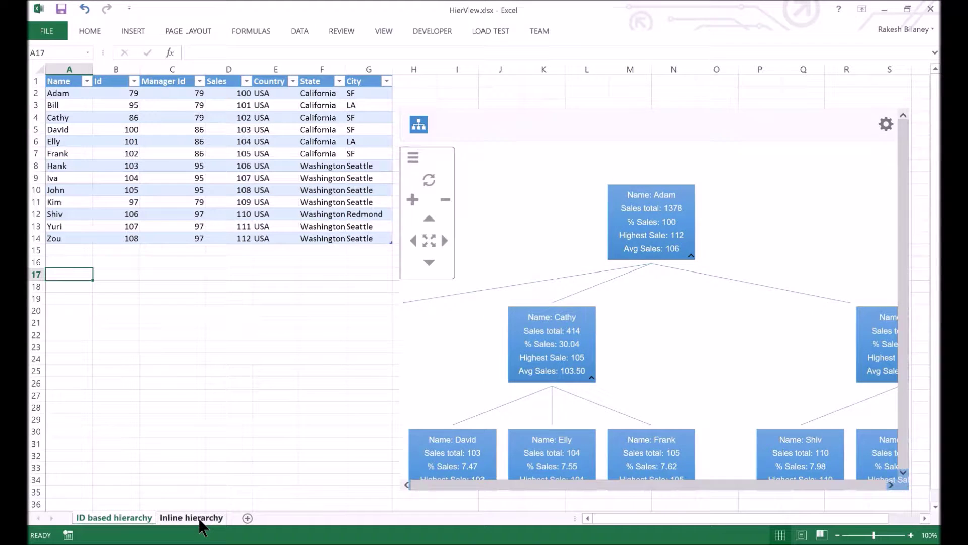
pyautogui.click(202, 518)
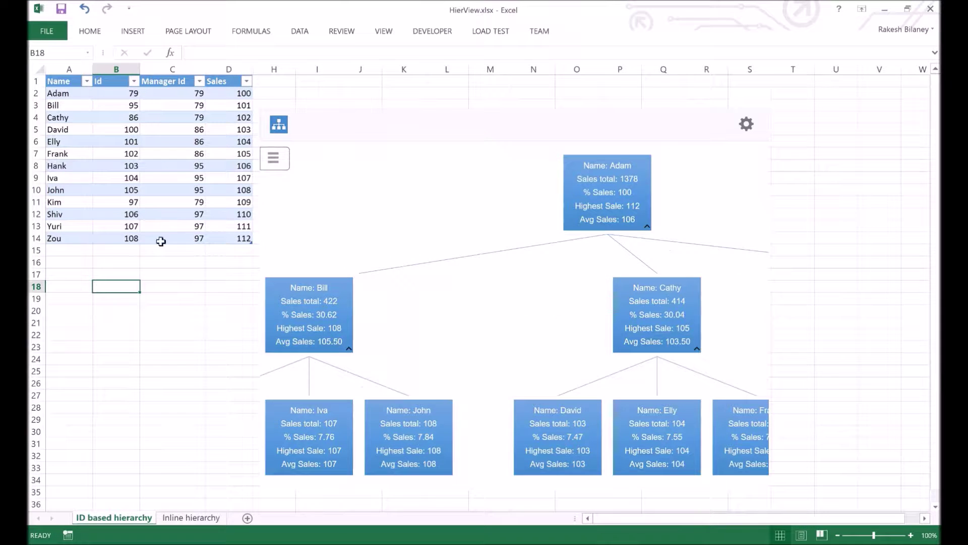
# - Collapse Bill's branch in the org chart and zoom and pan around it
pyautogui.click(349, 348)
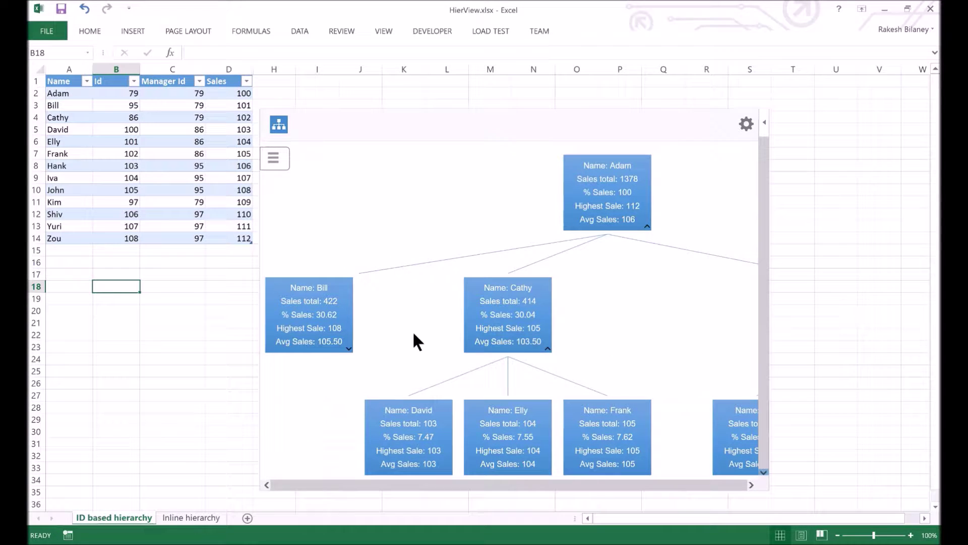
pyautogui.scroll(1, 414, 332)
pyautogui.scroll(1, 412, 330)
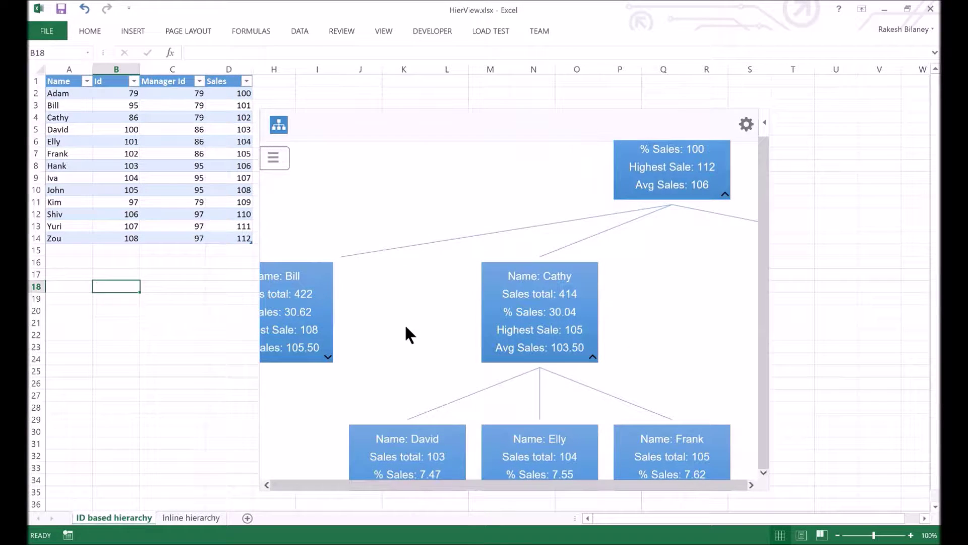
pyautogui.scroll(1, 399, 327)
pyautogui.scroll(-1, 397, 327)
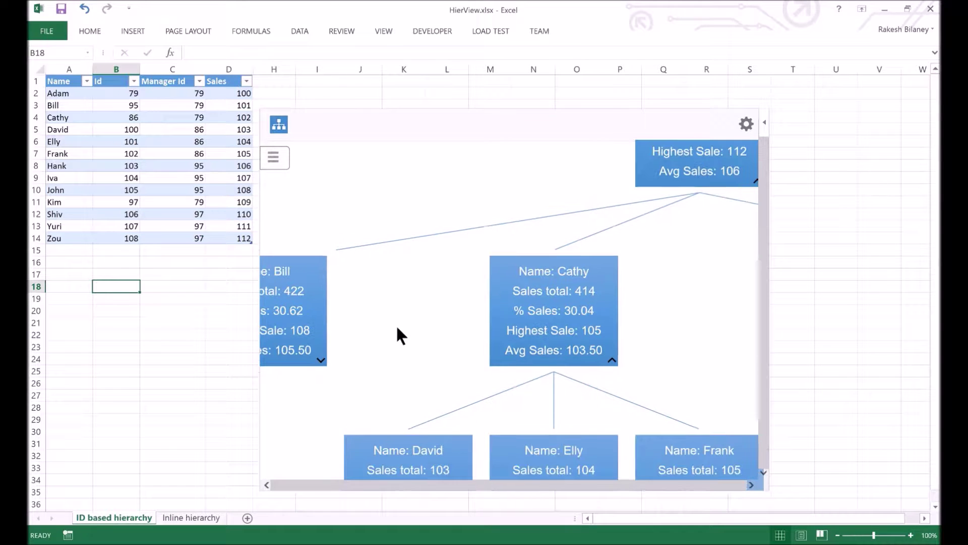
pyautogui.moveTo(397, 334)
pyautogui.mouseDown()
pyautogui.moveTo(593, 335)
pyautogui.moveTo(495, 275)
pyautogui.mouseUp()
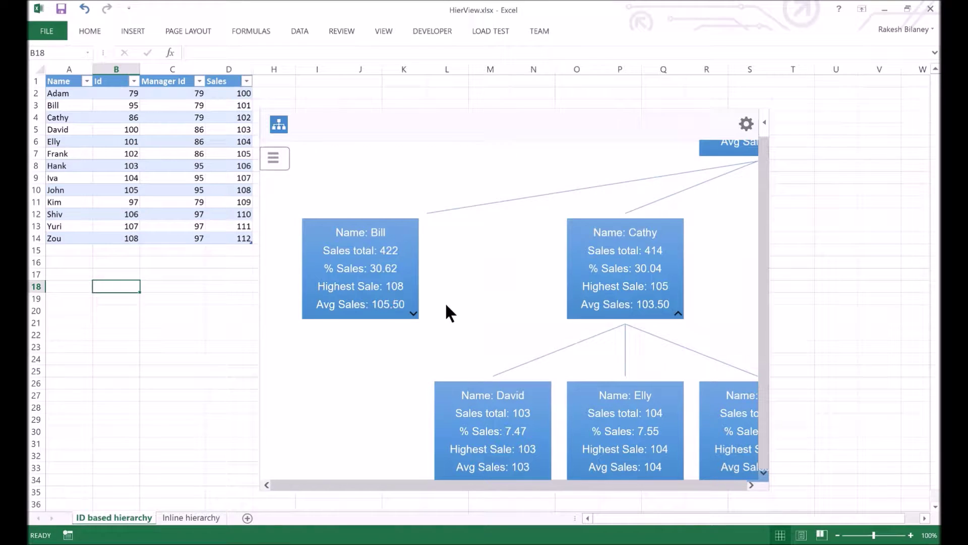
# - Use the chart's ≡ view commands to zoom in, zoom out, pan right and fit to view
pyautogui.click(286, 173)
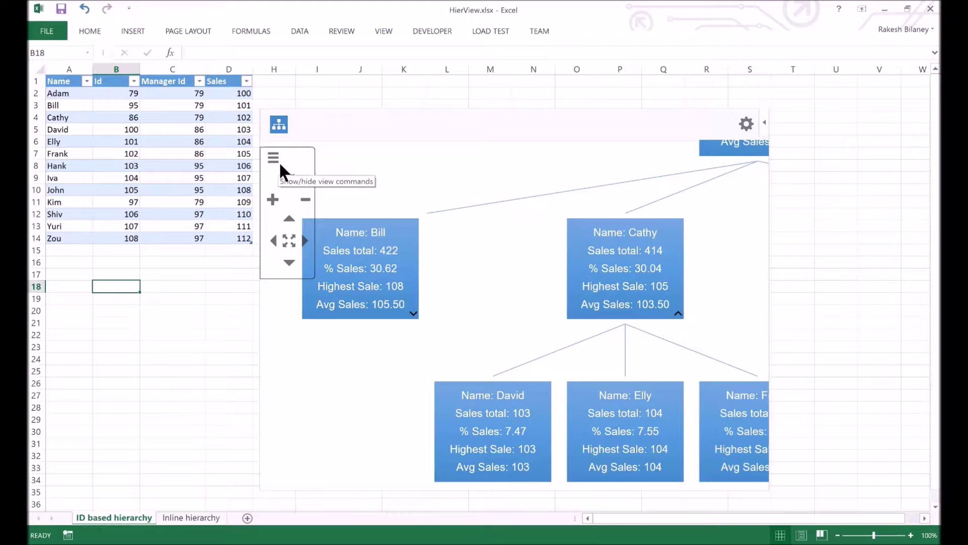
pyautogui.click(273, 200)
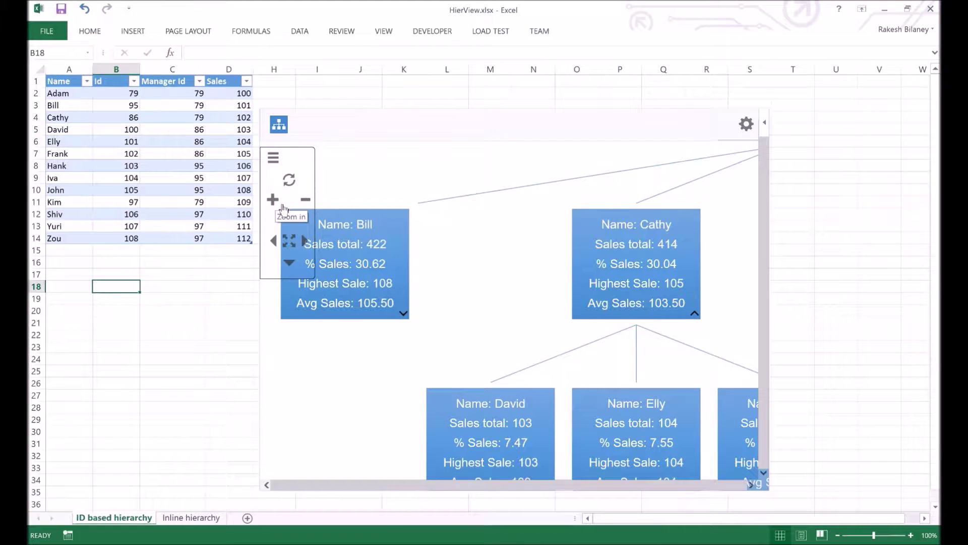
pyautogui.click(309, 203)
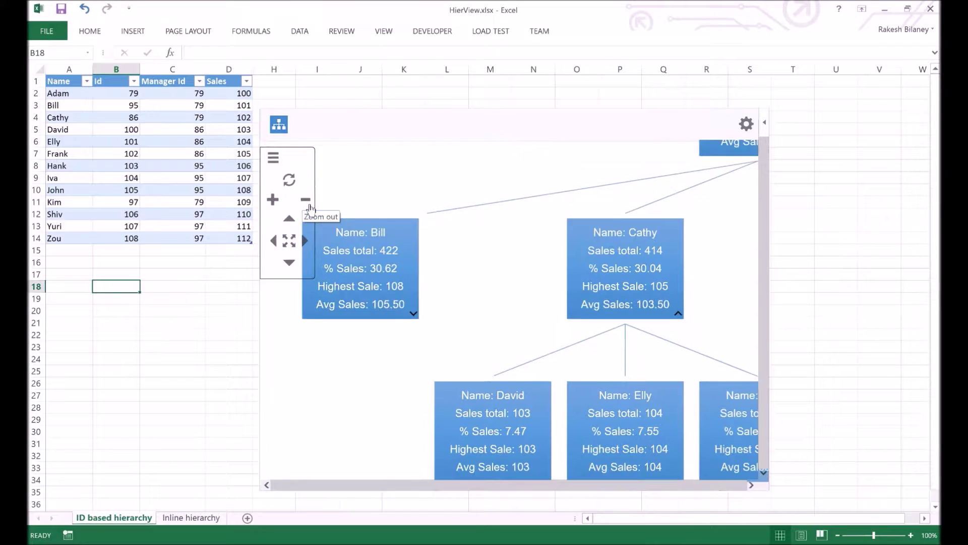
pyautogui.click(309, 245)
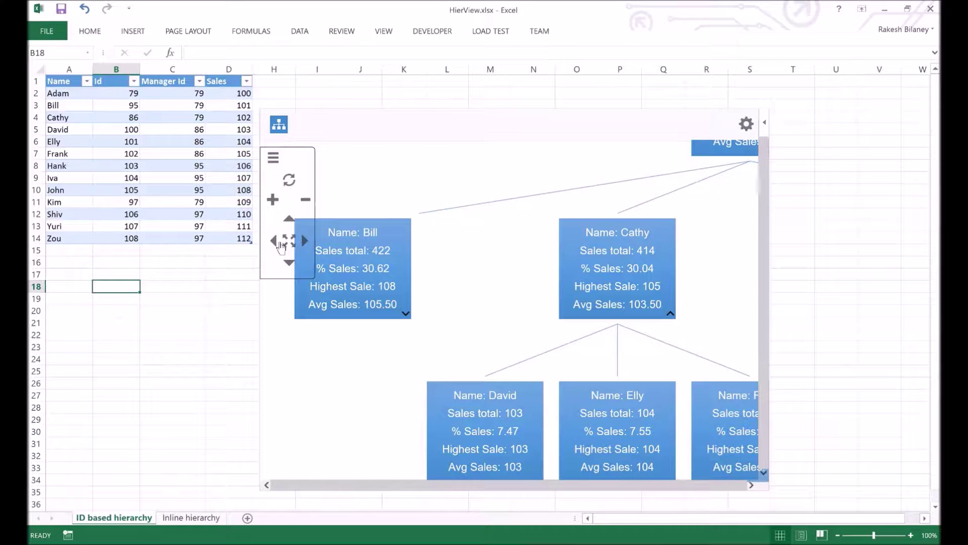
pyautogui.click(302, 237)
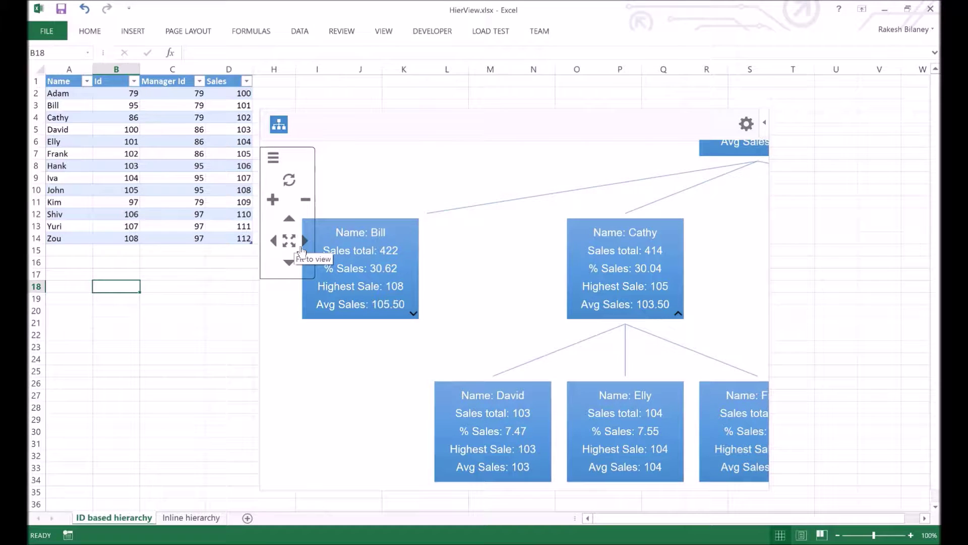
pyautogui.click(301, 251)
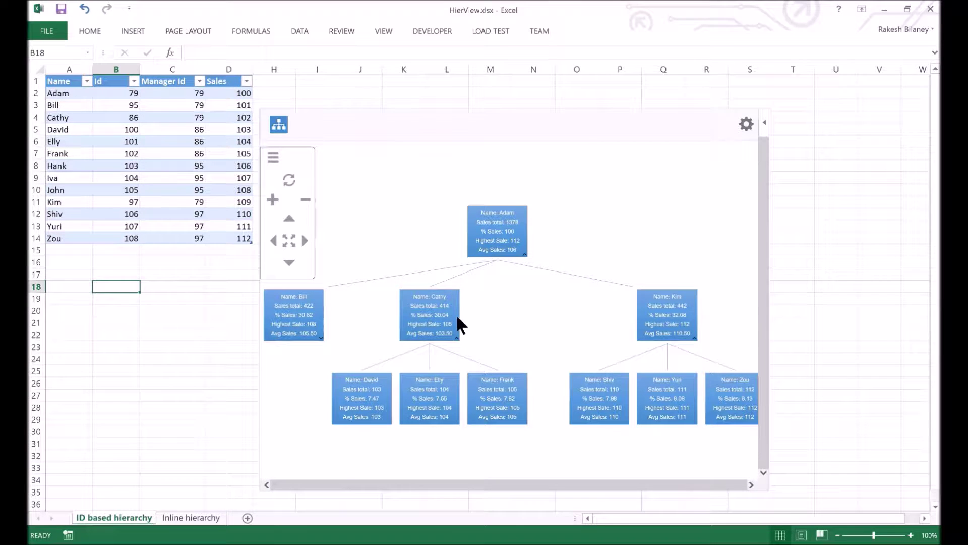
pyautogui.scroll(1, 457, 315)
pyautogui.scroll(1, 457, 316)
# - Pan to Cathy's team David, Elly and Frank, whose nodes show the 'Average sales' label
pyautogui.scroll(1, 455, 315)
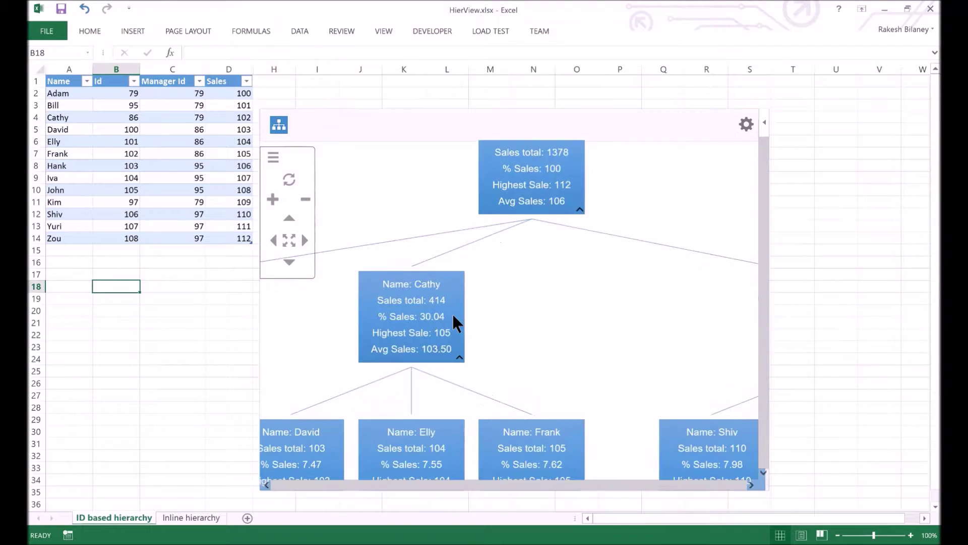
pyautogui.scroll(1, 451, 317)
pyautogui.moveTo(491, 331)
pyautogui.mouseDown()
pyautogui.moveTo(577, 294)
pyautogui.moveTo(630, 256)
pyautogui.mouseUp()
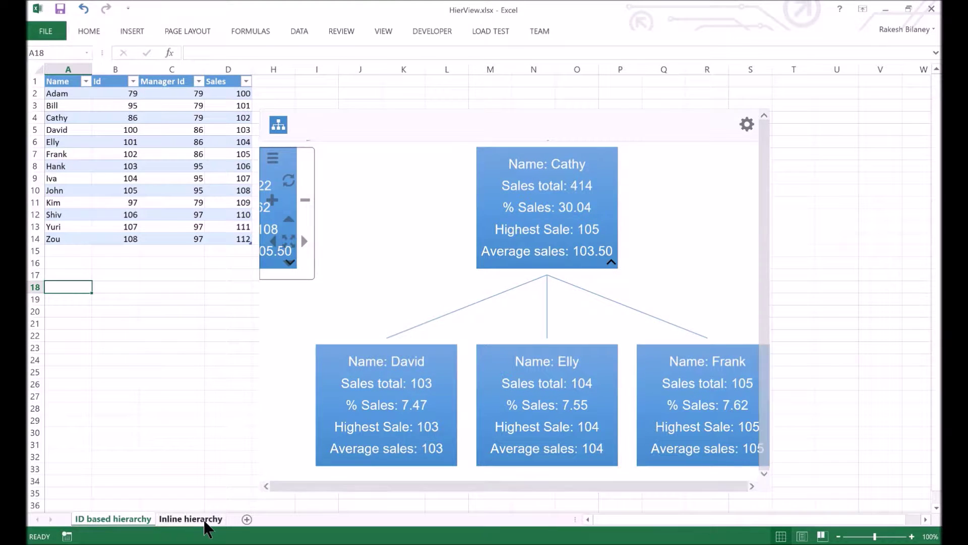
pyautogui.click(204, 521)
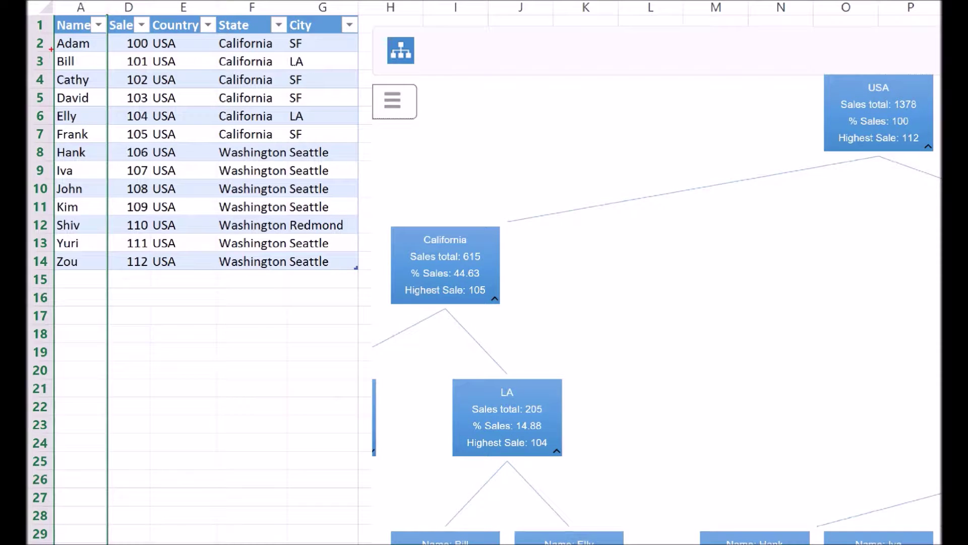
# - Trace a table row to its USA, state and city nodes, then pan up to the people nodes
pyautogui.moveTo(51, 49); pyautogui.dragTo(362, 74)
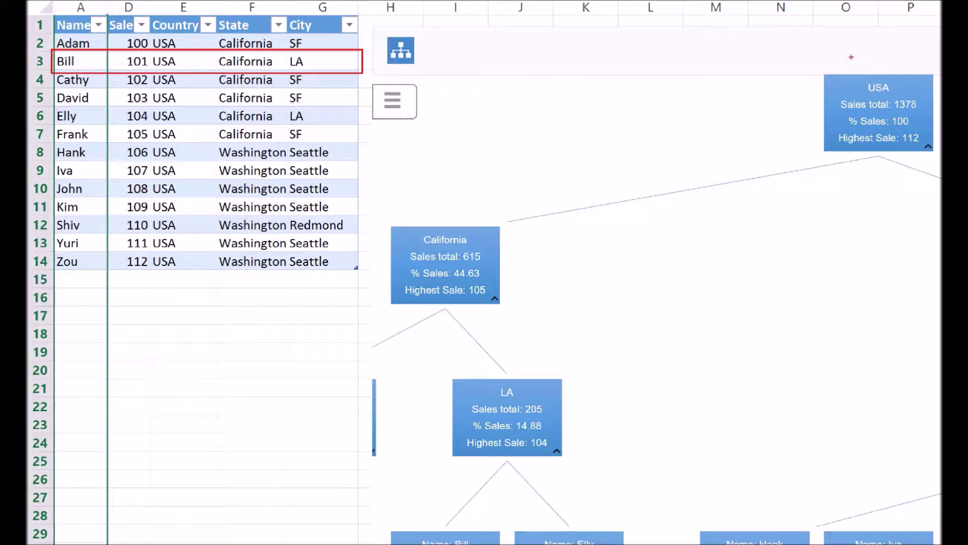
pyautogui.moveTo(852, 94)
pyautogui.mouseDown()
pyautogui.moveTo(362, 136)
pyautogui.moveTo(186, 62)
pyautogui.mouseUp()
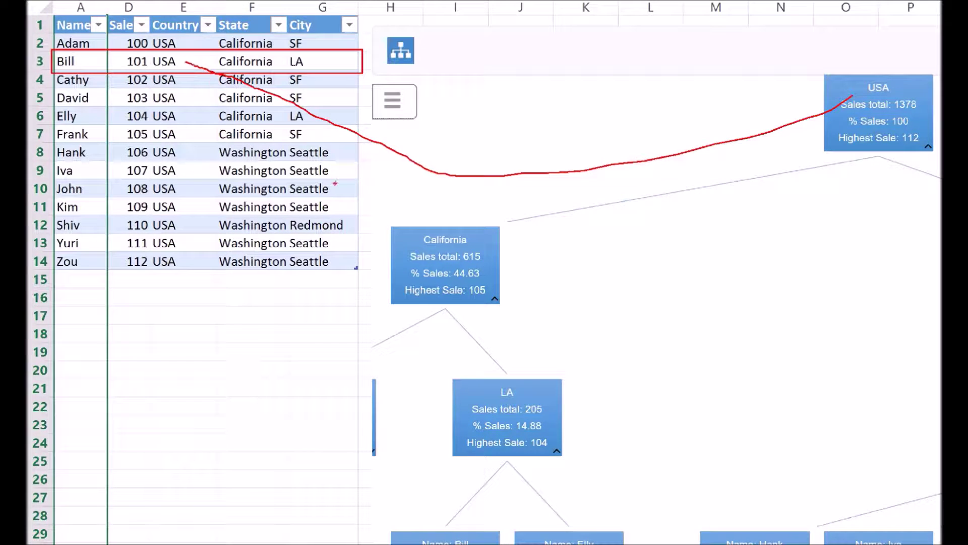
pyautogui.moveTo(453, 235); pyautogui.dragTo(262, 66)
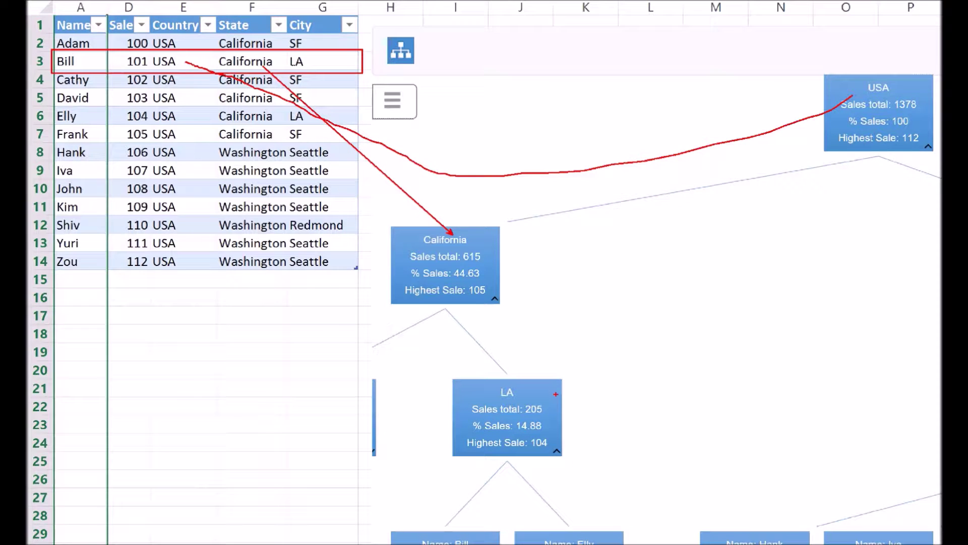
pyautogui.moveTo(556, 394); pyautogui.dragTo(336, 57)
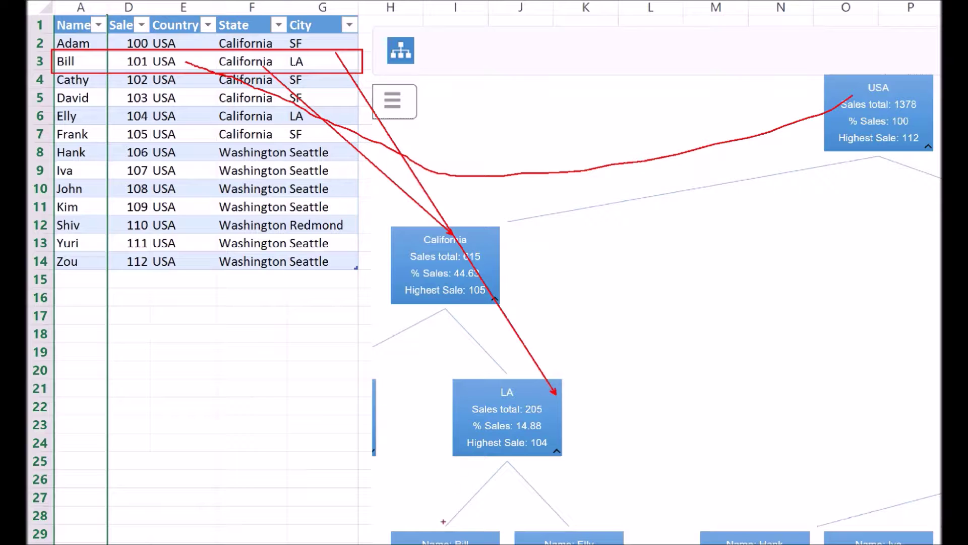
pyautogui.moveTo(432, 541); pyautogui.dragTo(75, 61)
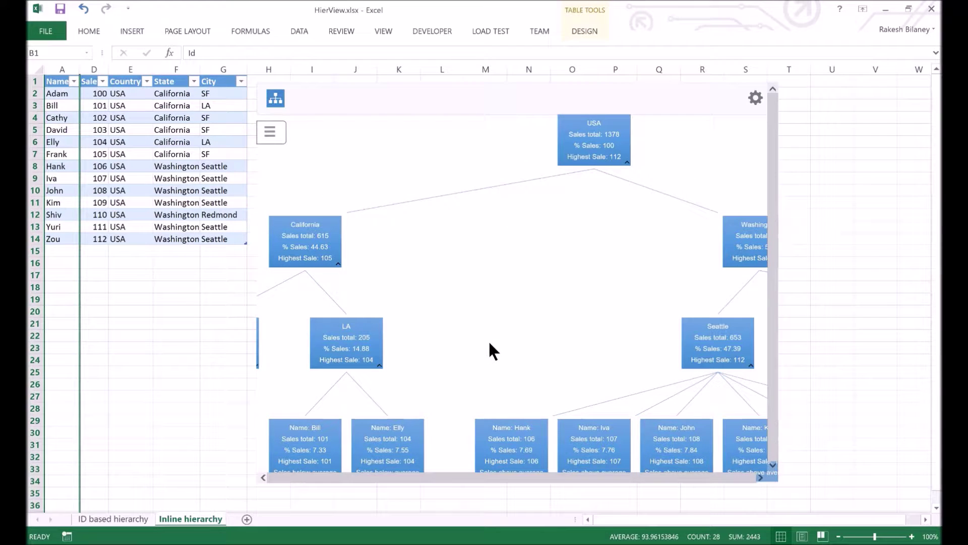
pyautogui.moveTo(492, 336); pyautogui.dragTo(499, 282)
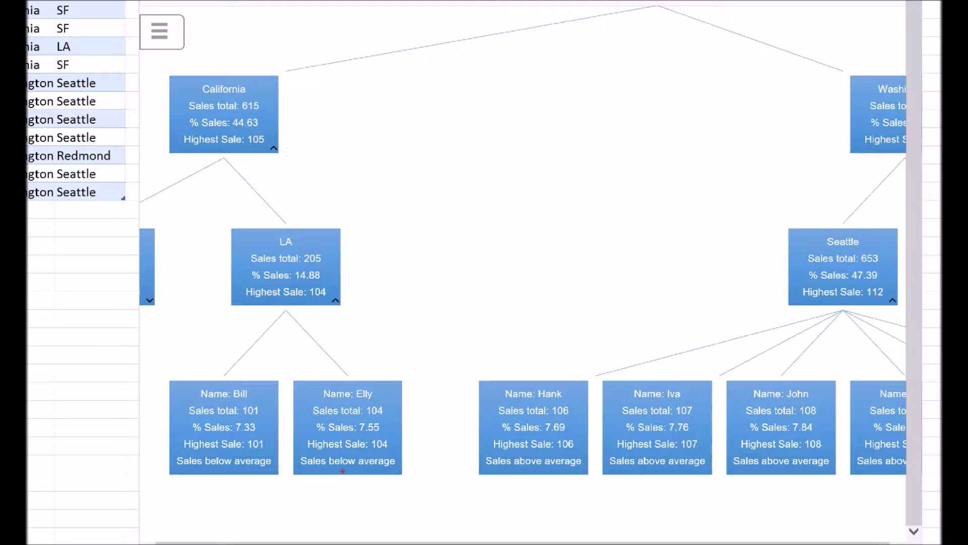
pyautogui.moveTo(291, 455); pyautogui.dragTo(421, 479)
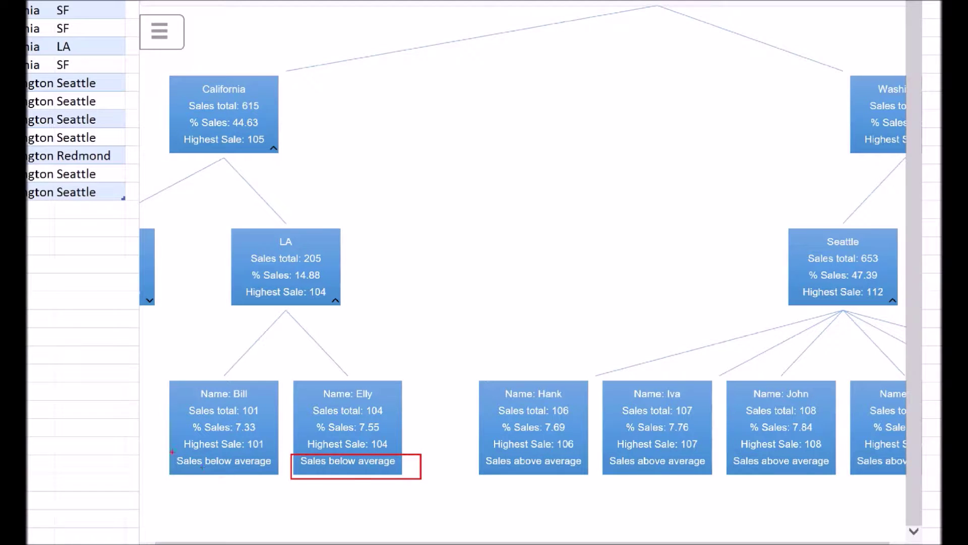
pyautogui.moveTo(163, 447); pyautogui.dragTo(286, 488)
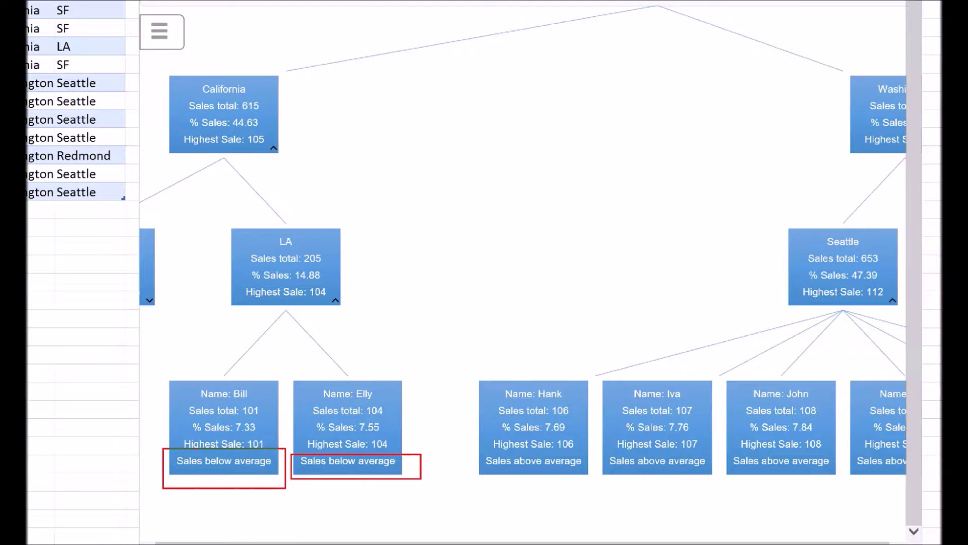
pyautogui.moveTo(469, 457); pyautogui.dragTo(605, 486)
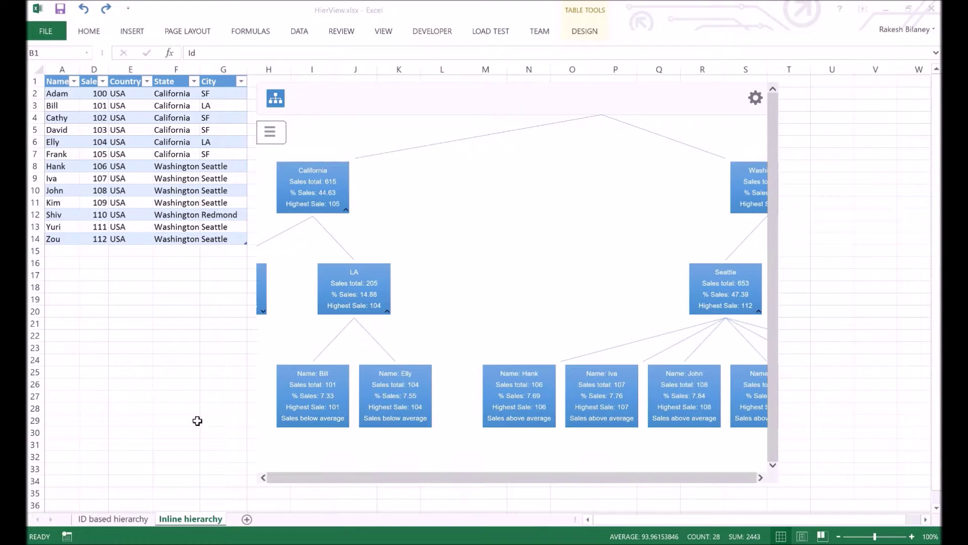
# - Delete the existing hierarchy chart on the ID based hierarchy sheet
pyautogui.click(104, 520)
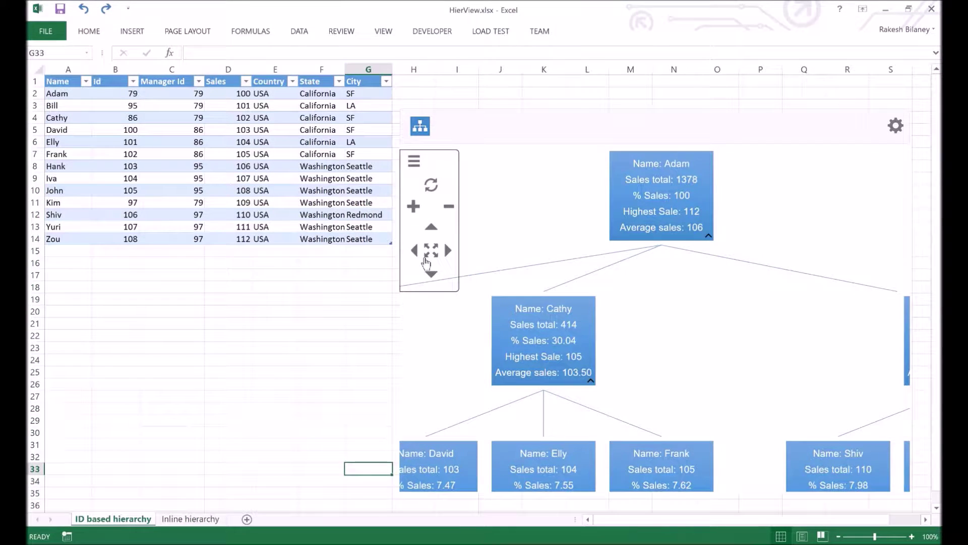
pyautogui.click(469, 115)
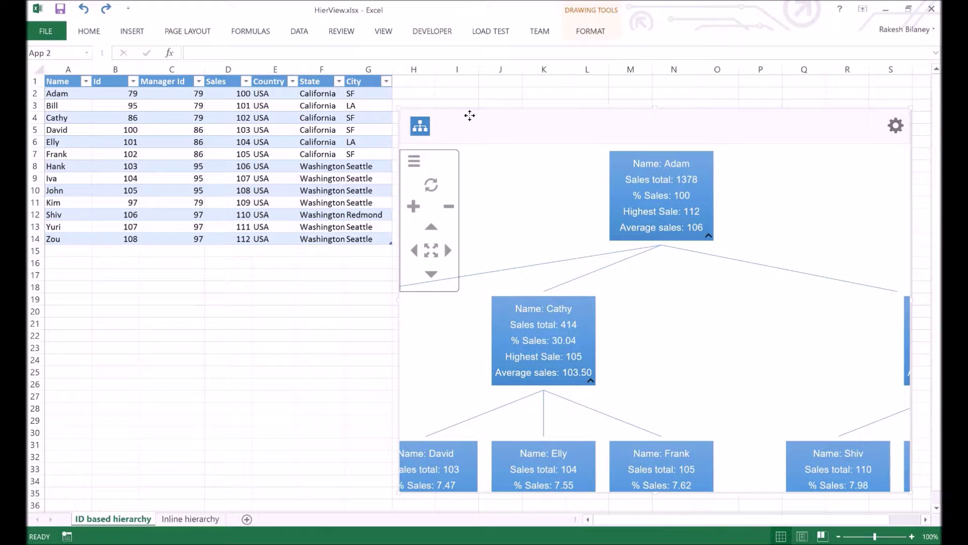
pyautogui.press('Delete')
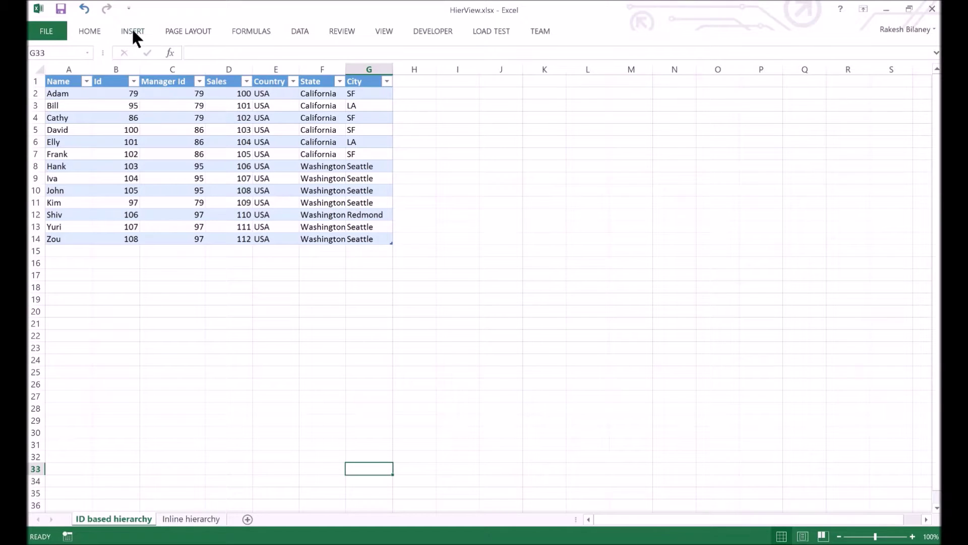
# - Insert a new HierView chart app from Insert > My Apps
pyautogui.click(132, 29)
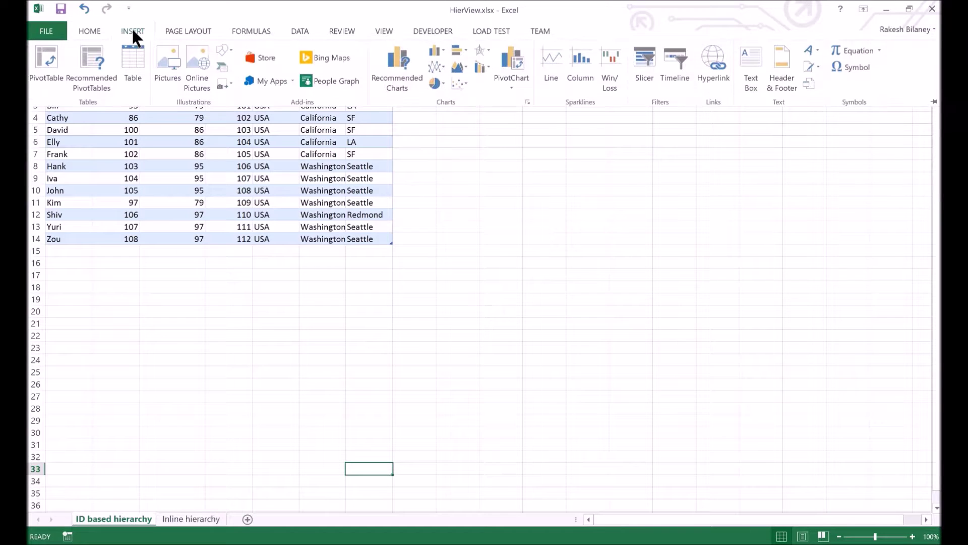
pyautogui.click(293, 80)
pyautogui.click(297, 112)
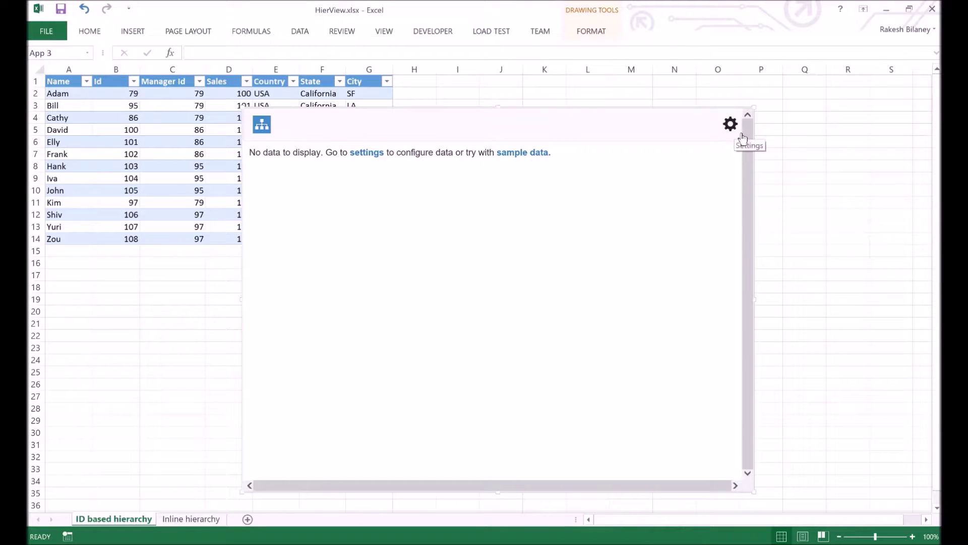
pyautogui.click(742, 135)
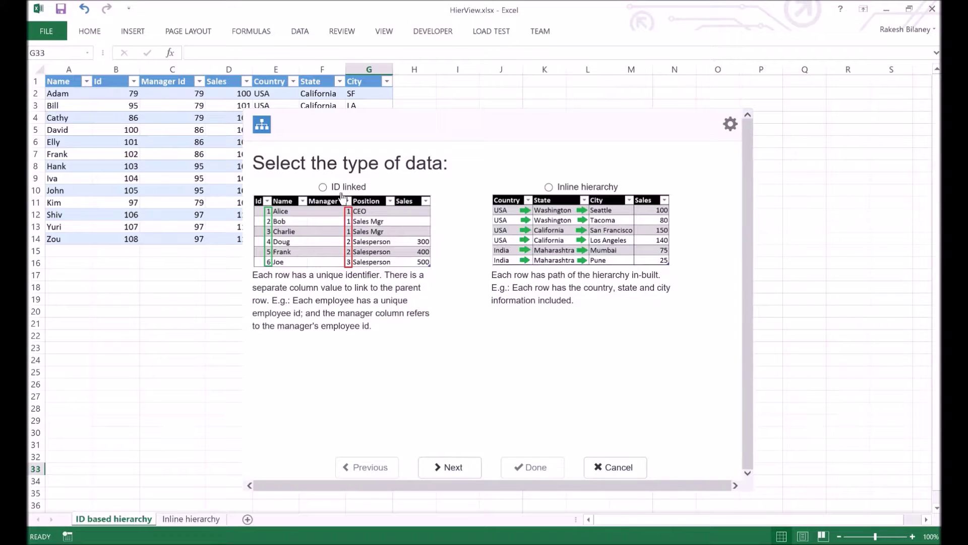
# - Set the HierView chart to ID linked data using the whole employee table as its range
pyautogui.click(342, 195)
pyautogui.click(459, 468)
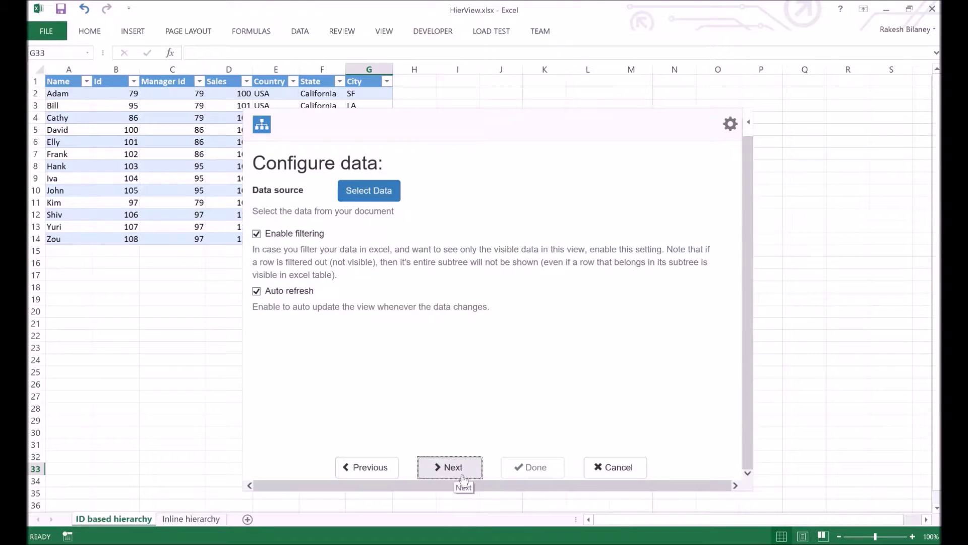
pyautogui.click(383, 202)
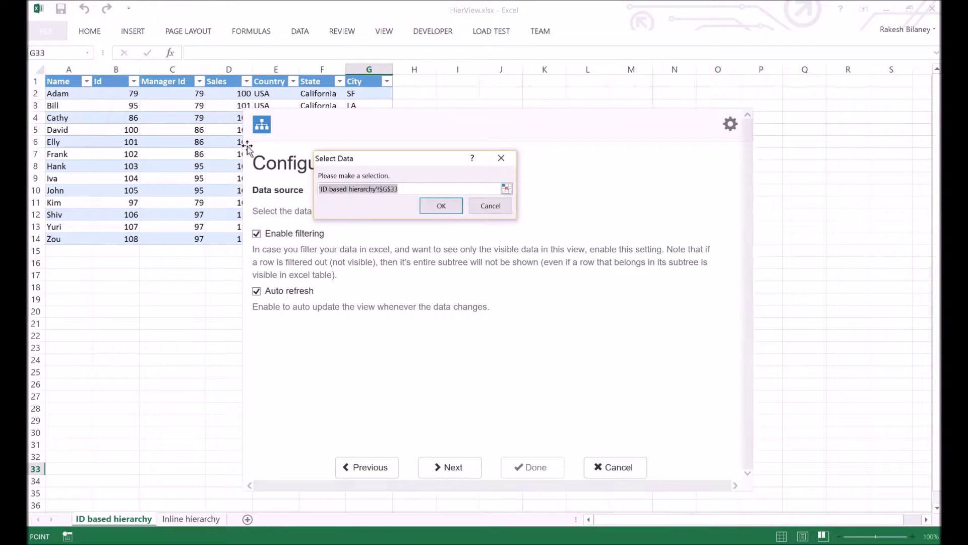
pyautogui.moveTo(69, 81); pyautogui.dragTo(378, 245)
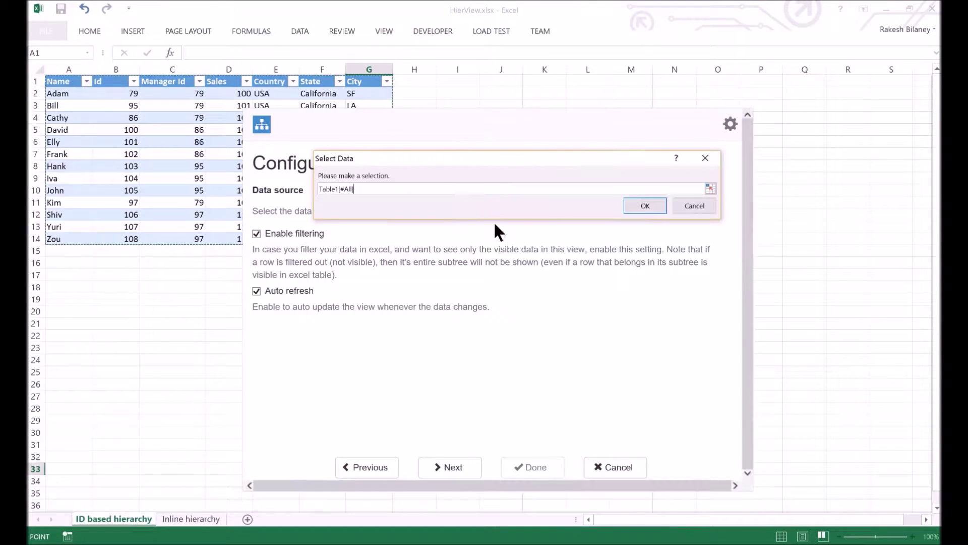
pyautogui.click(646, 206)
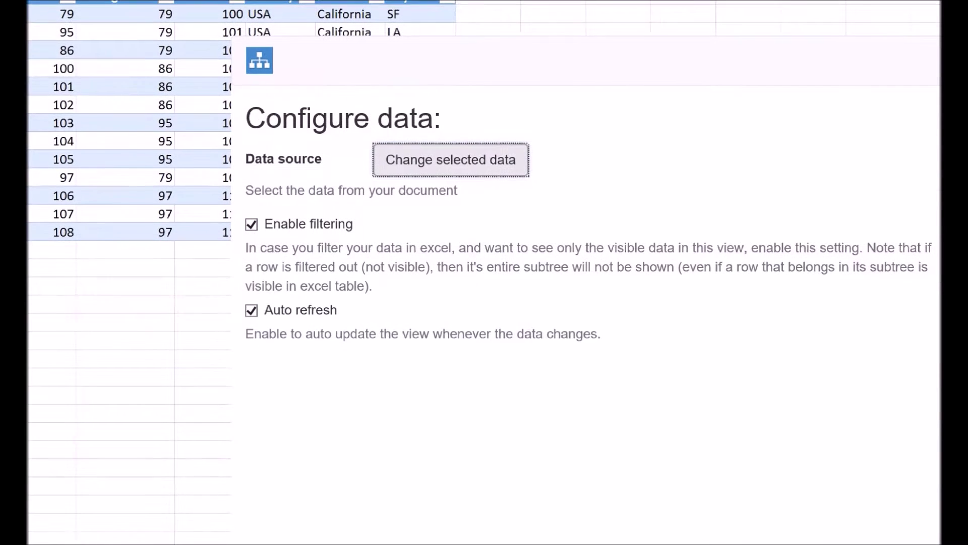
pyautogui.moveTo(242, 211); pyautogui.dragTo(769, 368)
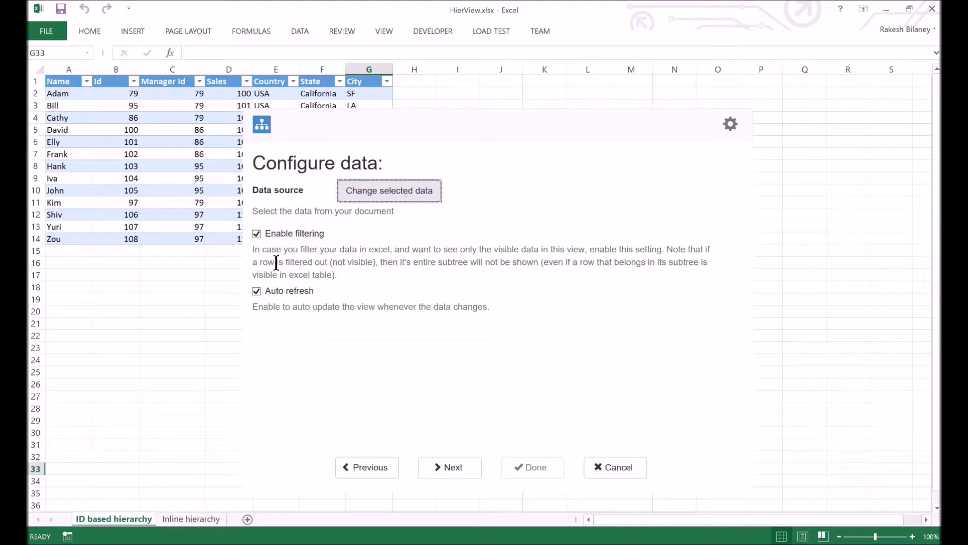
pyautogui.click(461, 474)
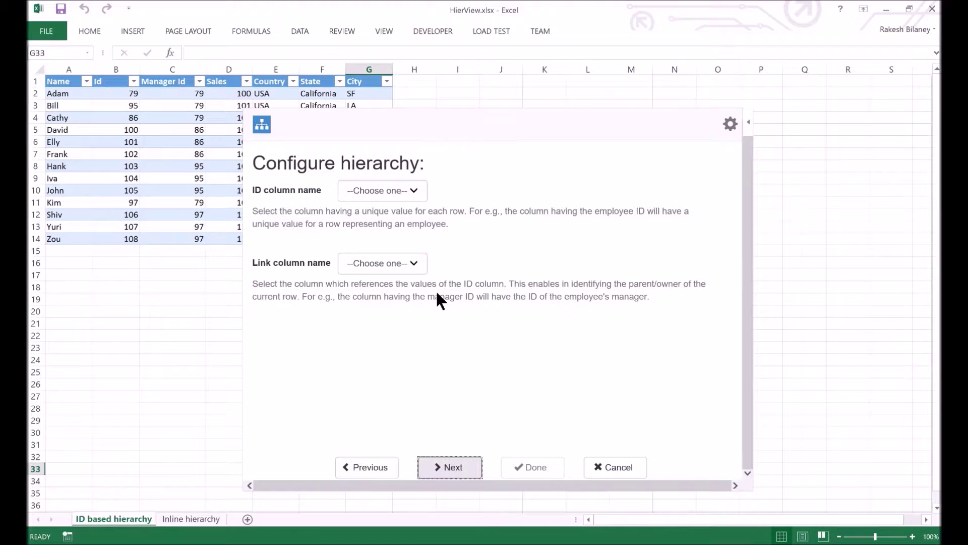
# - Use Id as the ID column and Manager Id as the link column for the hierarchy
pyautogui.click(407, 191)
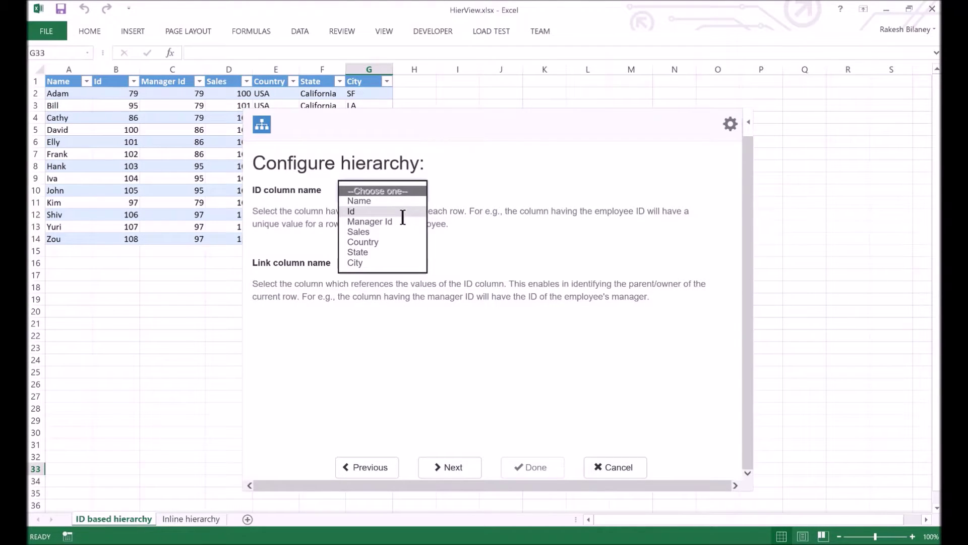
pyautogui.click(402, 214)
pyautogui.click(416, 260)
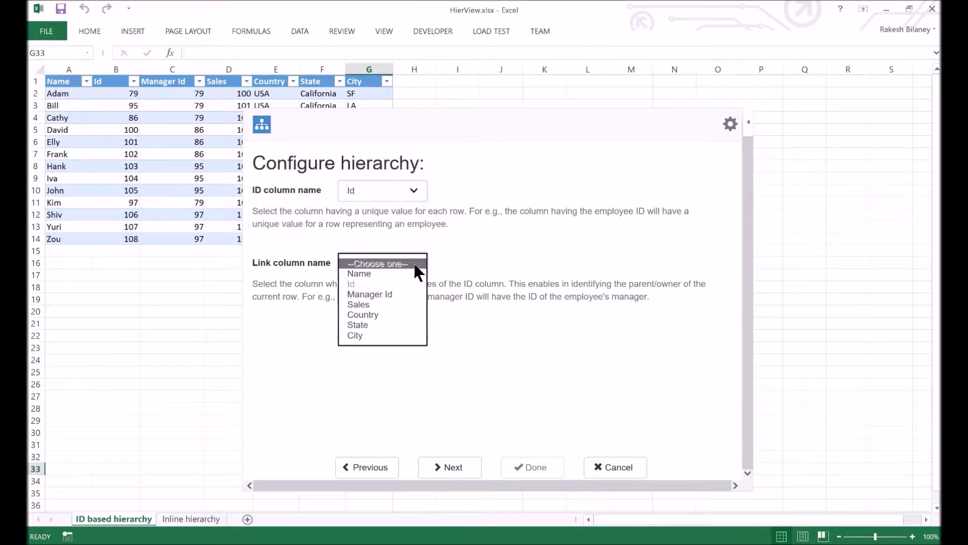
pyautogui.click(397, 295)
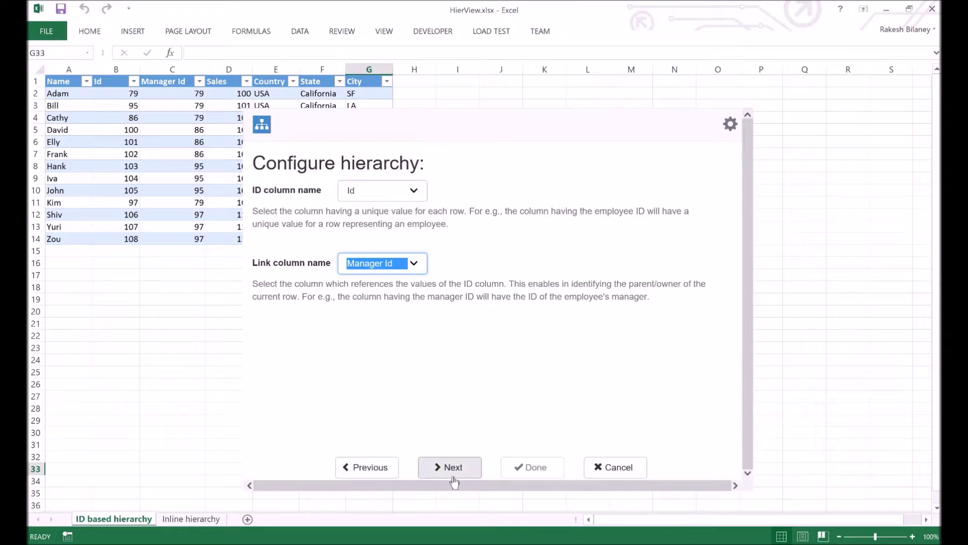
pyautogui.click(453, 468)
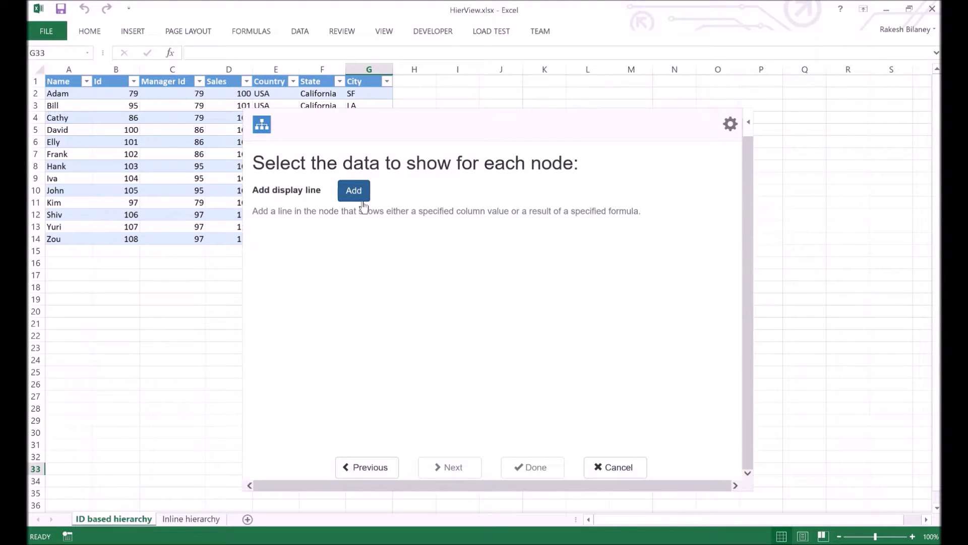
pyautogui.click(362, 194)
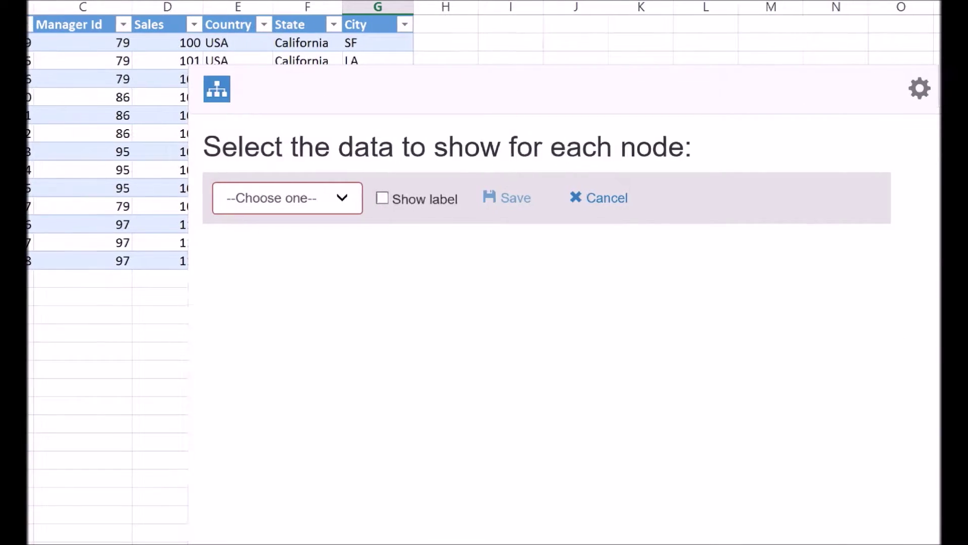
# - Make Name the first display line on each node and begin a second line
pyautogui.click(343, 197)
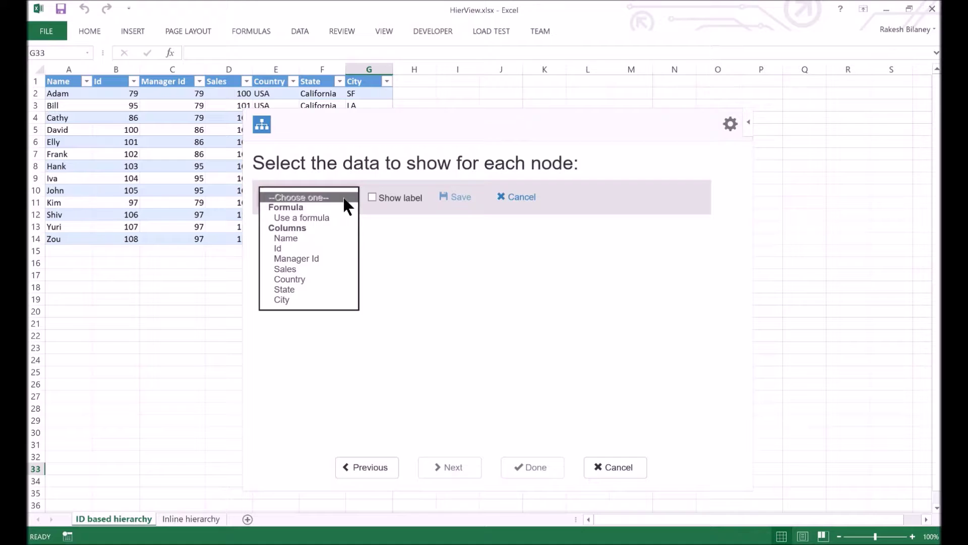
pyautogui.click(324, 241)
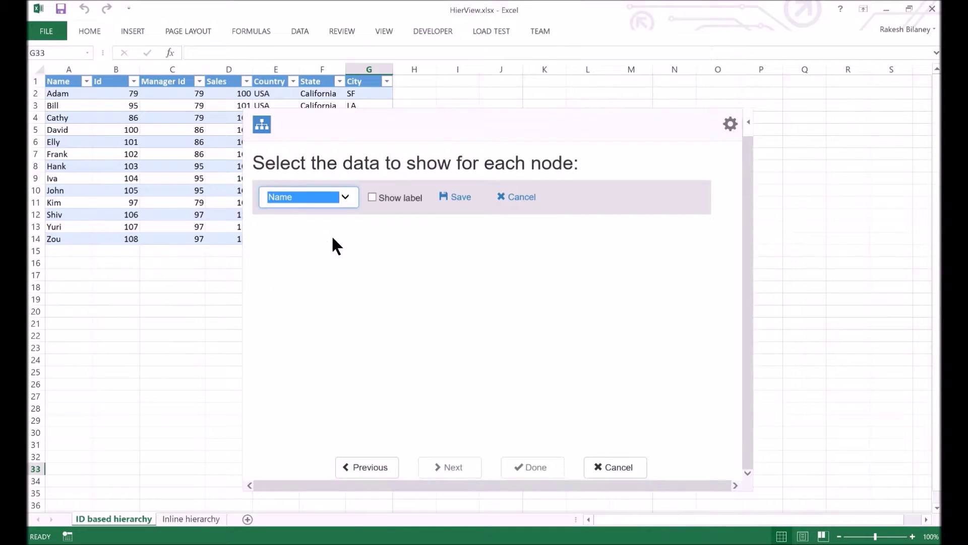
pyautogui.click(460, 198)
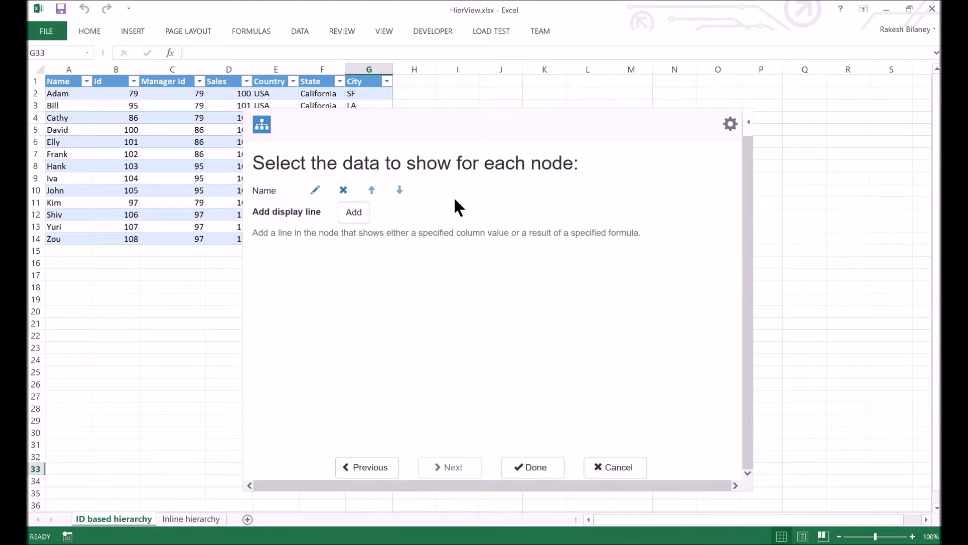
pyautogui.click(369, 223)
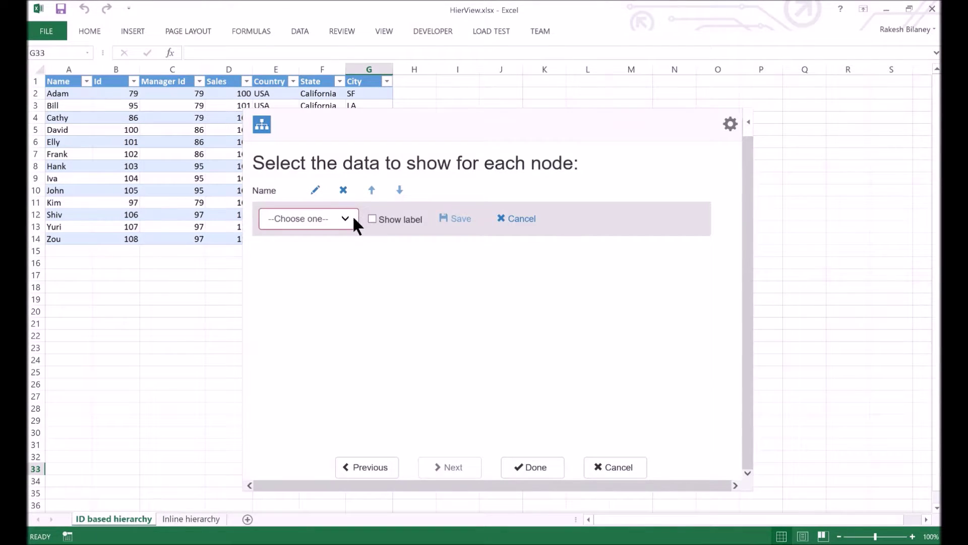
pyautogui.click(353, 219)
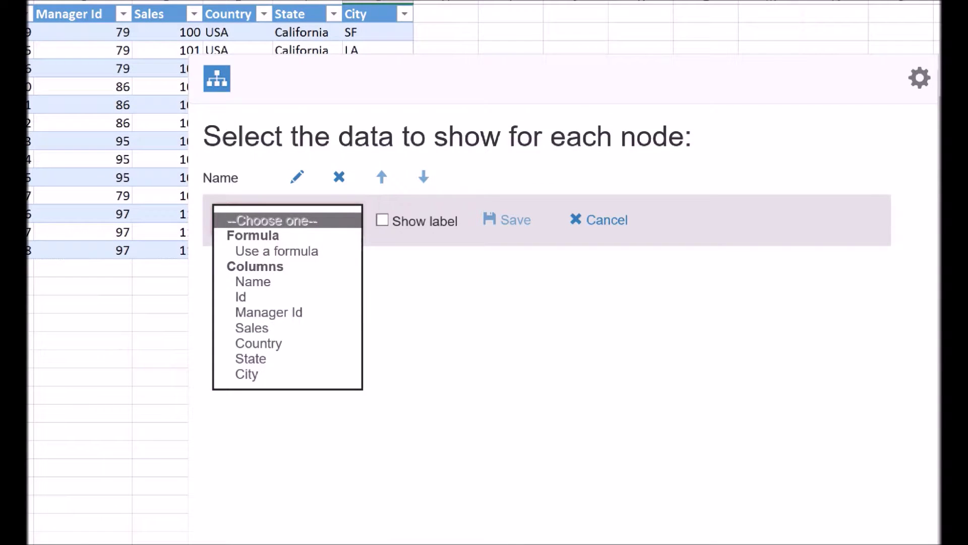
# - Set the second node line to a formula using the subTotal function
pyautogui.click(340, 218)
pyautogui.click(344, 216)
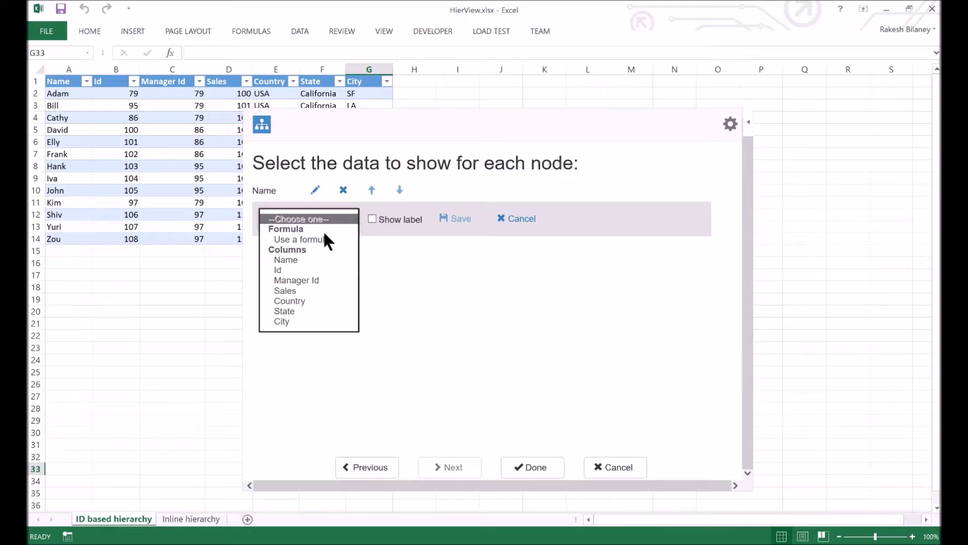
pyautogui.click(323, 239)
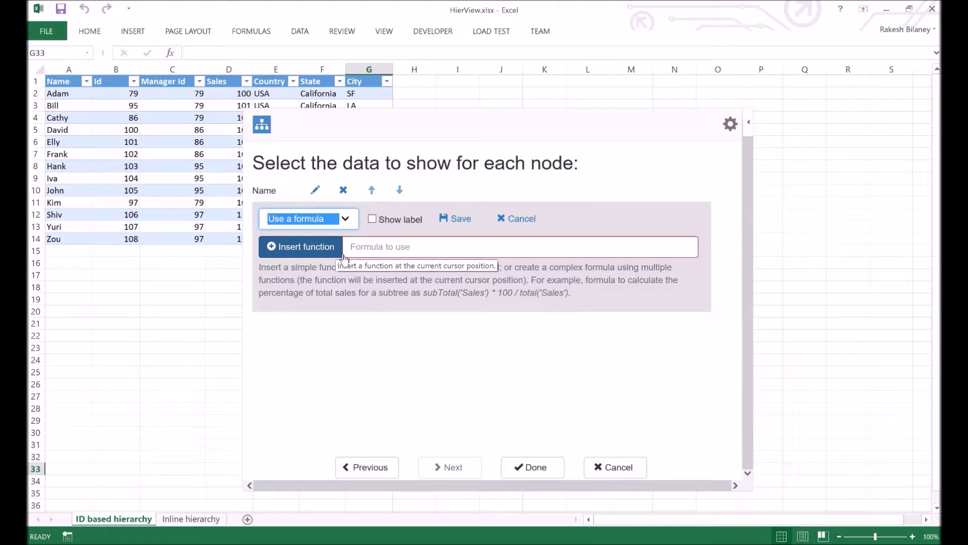
pyautogui.click(342, 256)
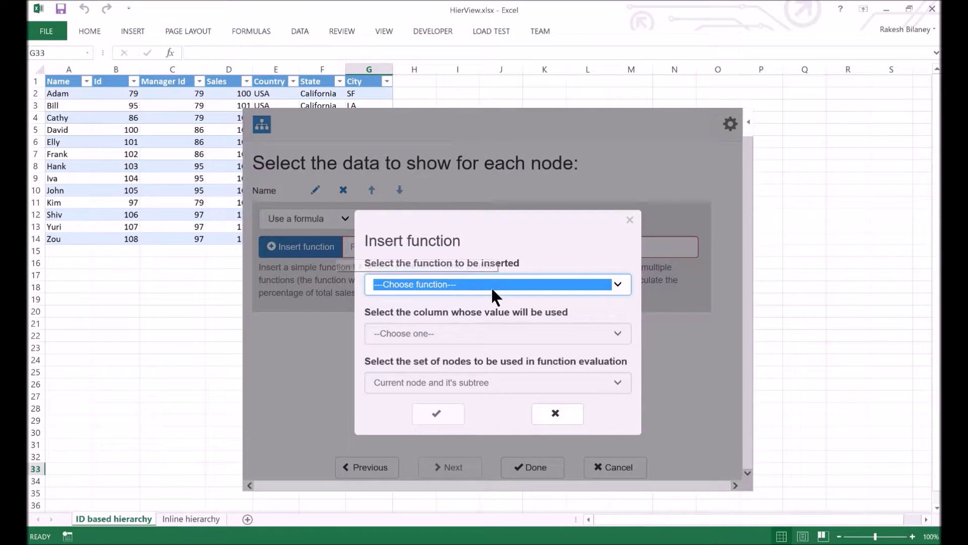
pyautogui.click(497, 286)
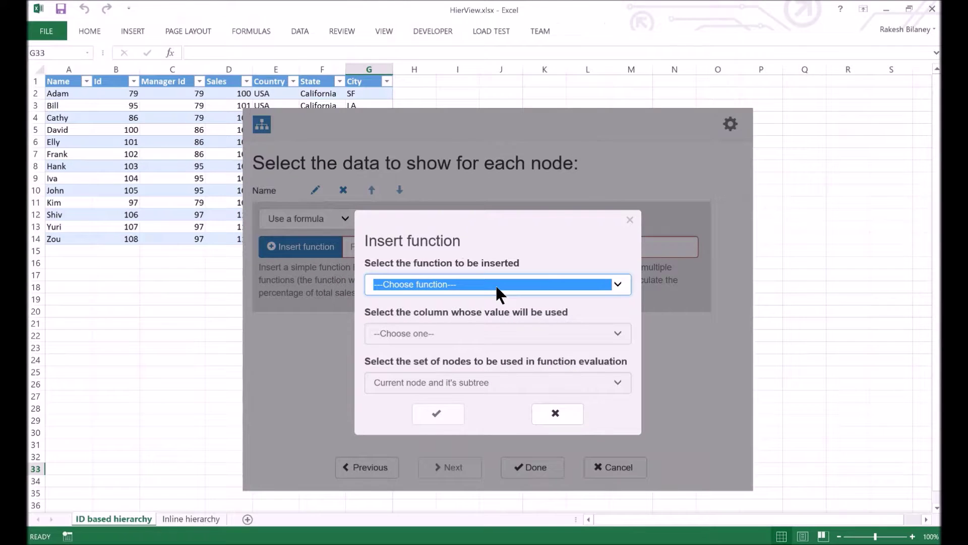
pyautogui.click(497, 283)
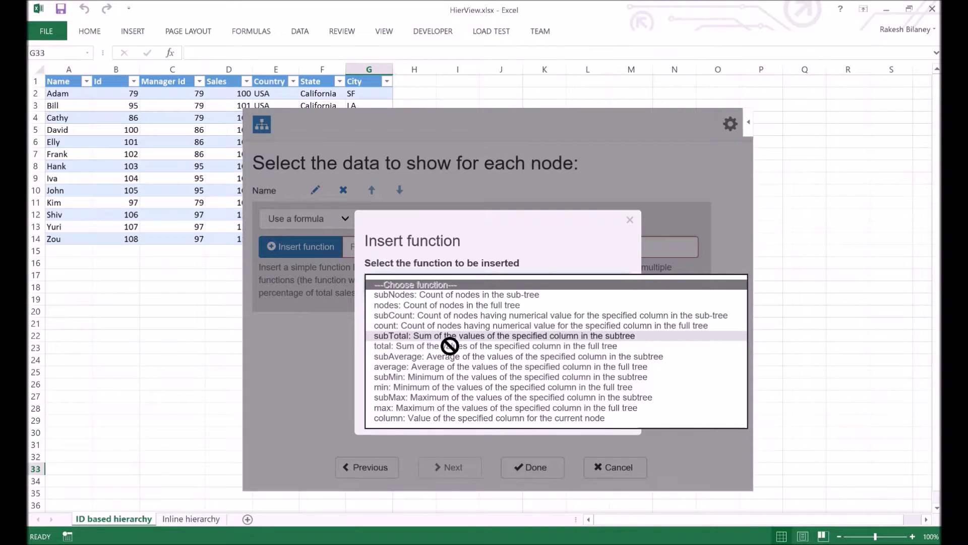
pyautogui.click(373, 336)
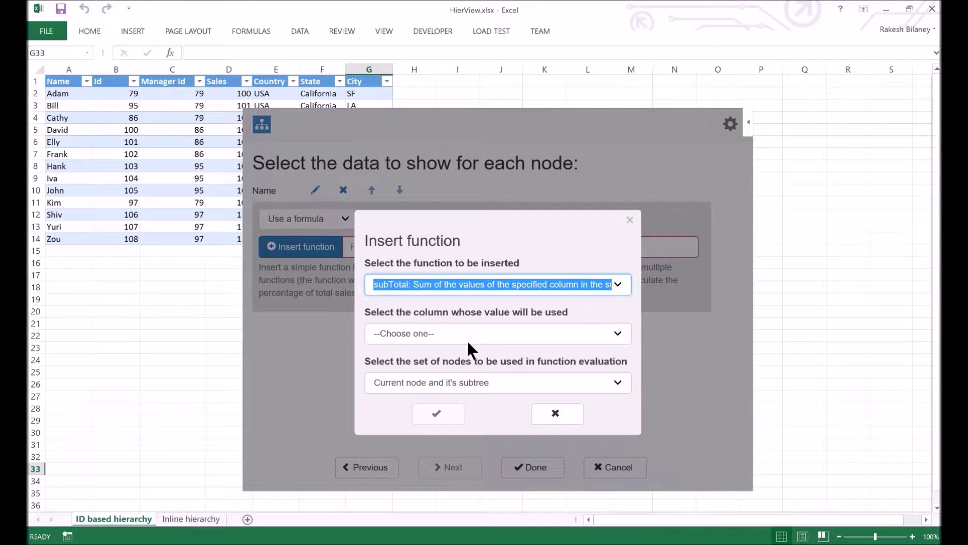
# - Apply subTotal to Sales over the current node and subtree, and save the line
pyautogui.click(468, 343)
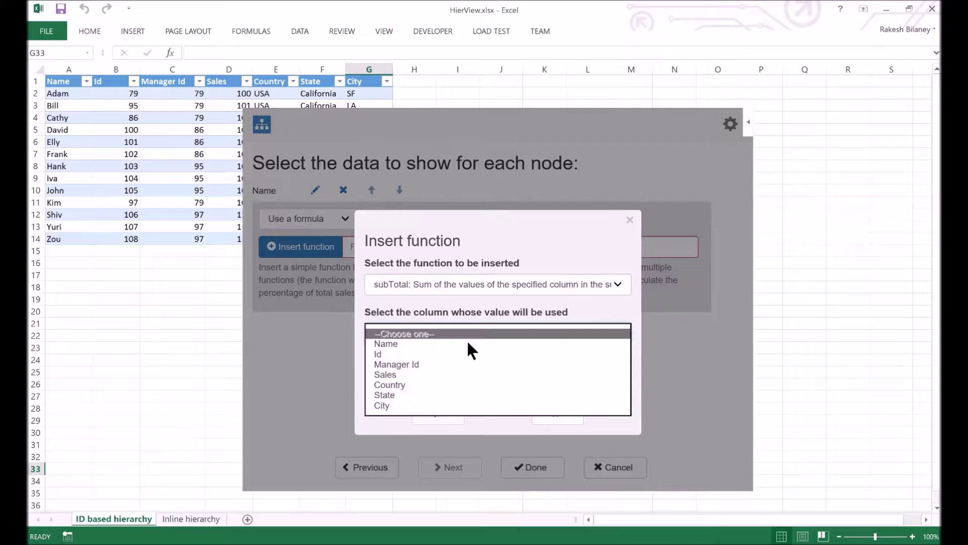
pyautogui.click(421, 373)
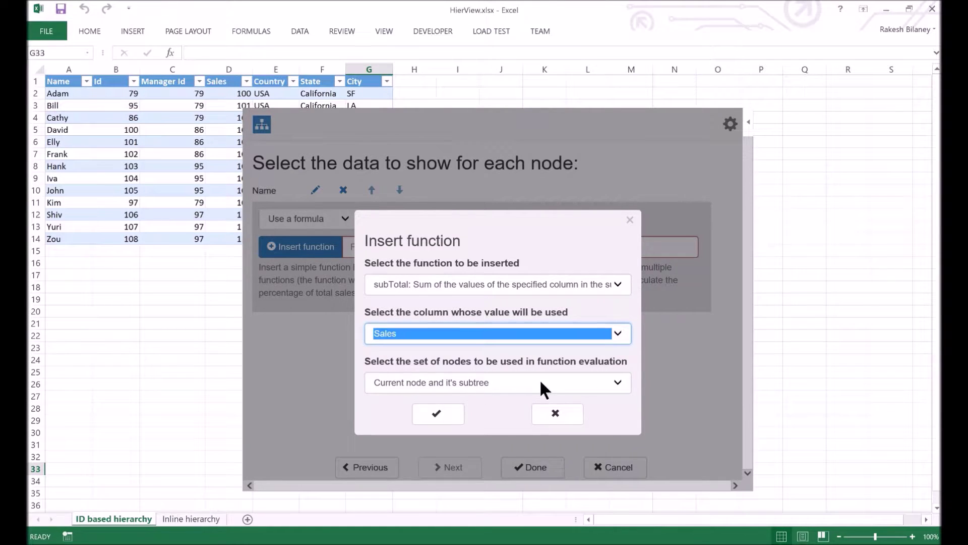
pyautogui.click(618, 389)
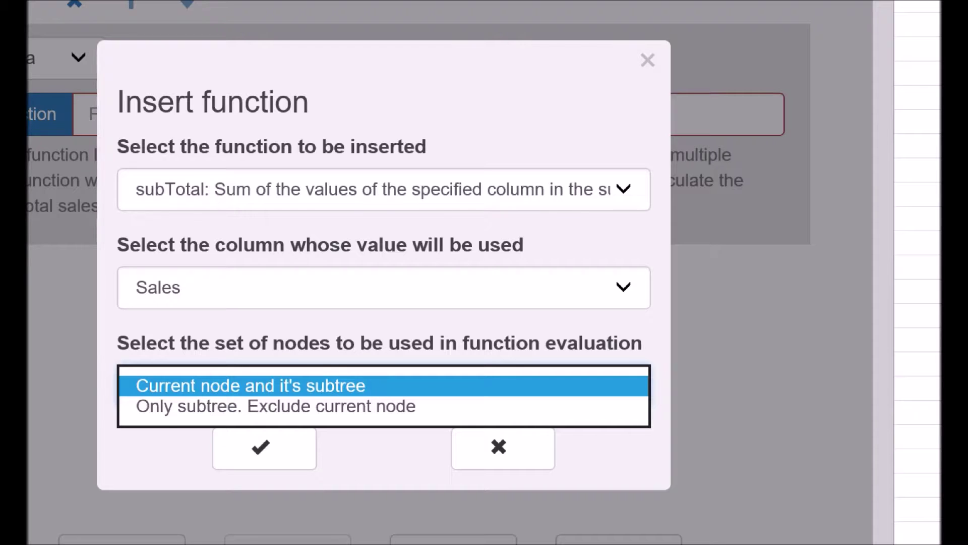
pyautogui.click(613, 385)
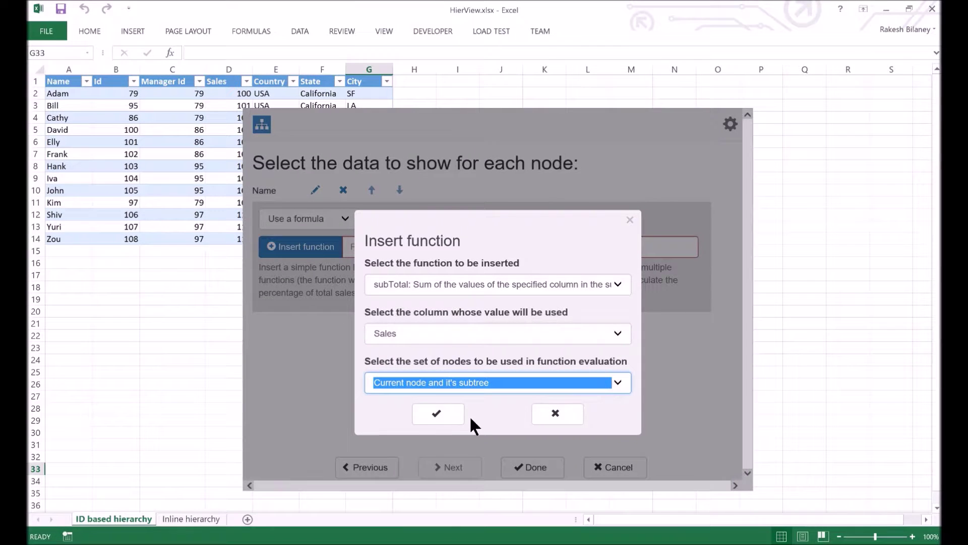
pyautogui.click(447, 422)
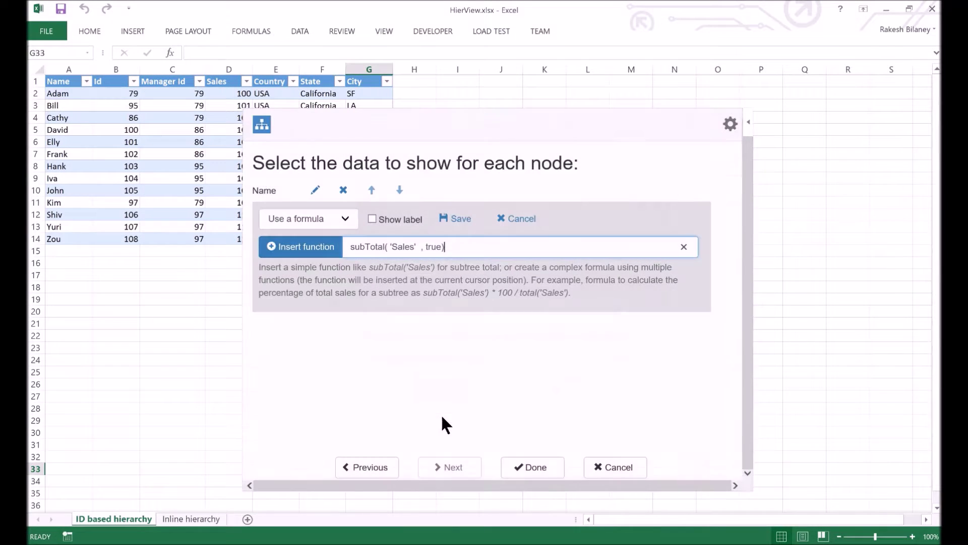
pyautogui.click(454, 218)
pyautogui.click(353, 233)
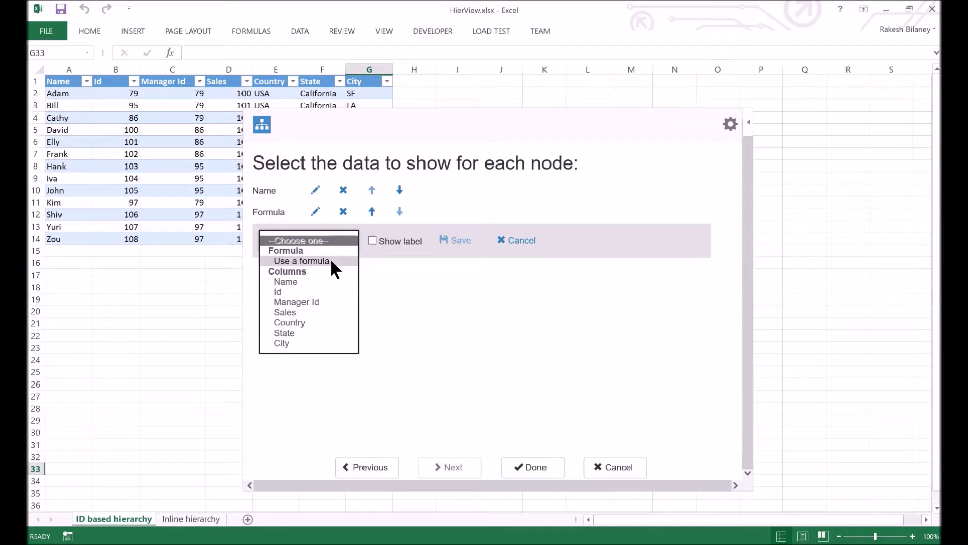
# - Add a third node line with subAverage of Sales over the subtree, then generate the chart
pyautogui.click(330, 259)
pyautogui.click(325, 276)
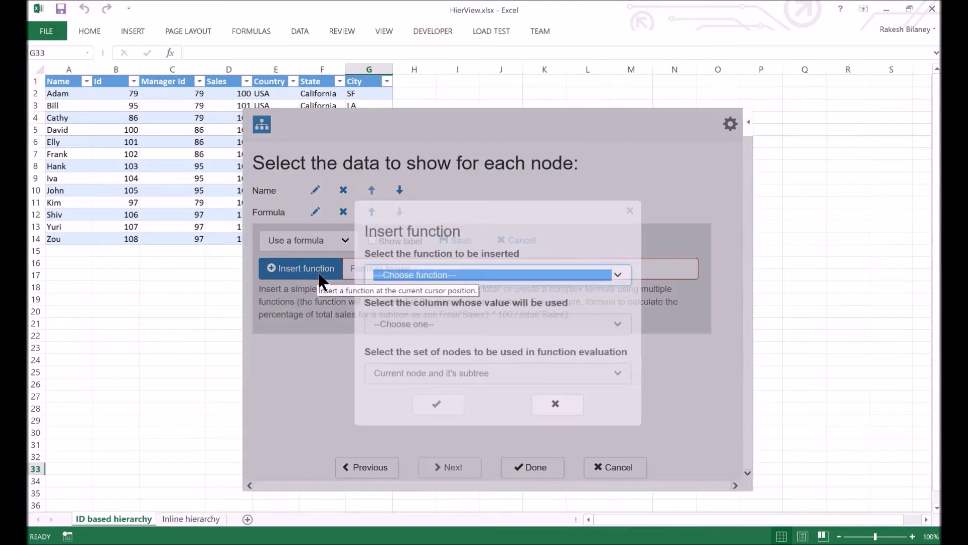
pyautogui.click(406, 286)
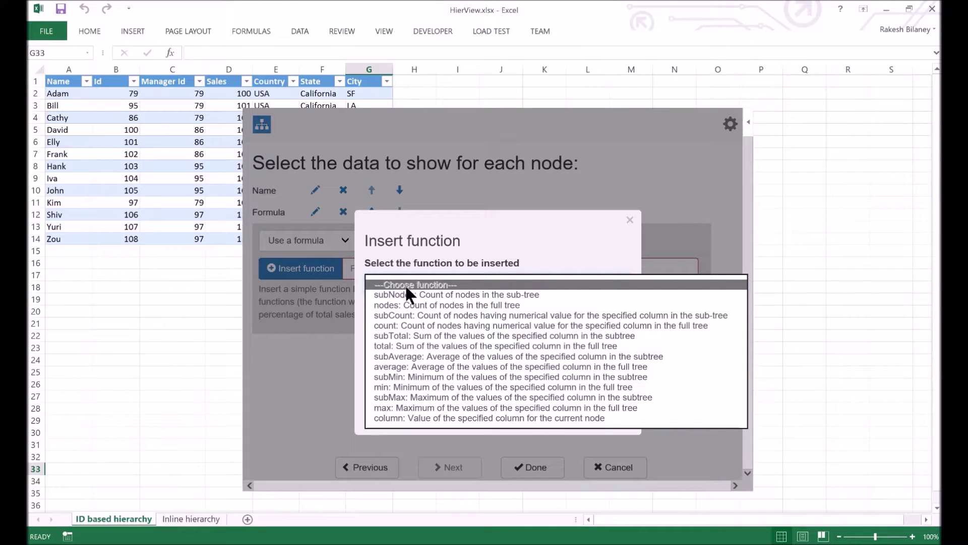
pyautogui.click(435, 352)
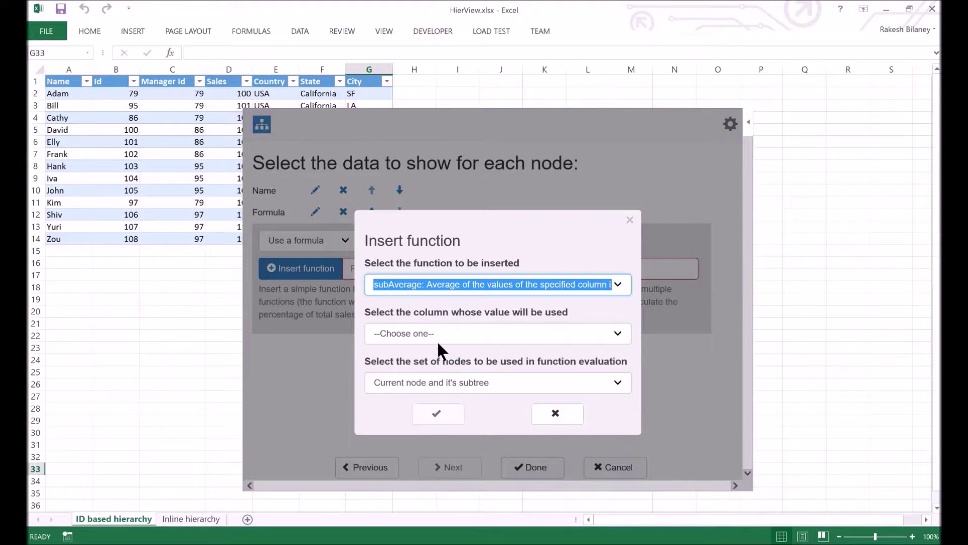
pyautogui.click(437, 338)
pyautogui.click(413, 374)
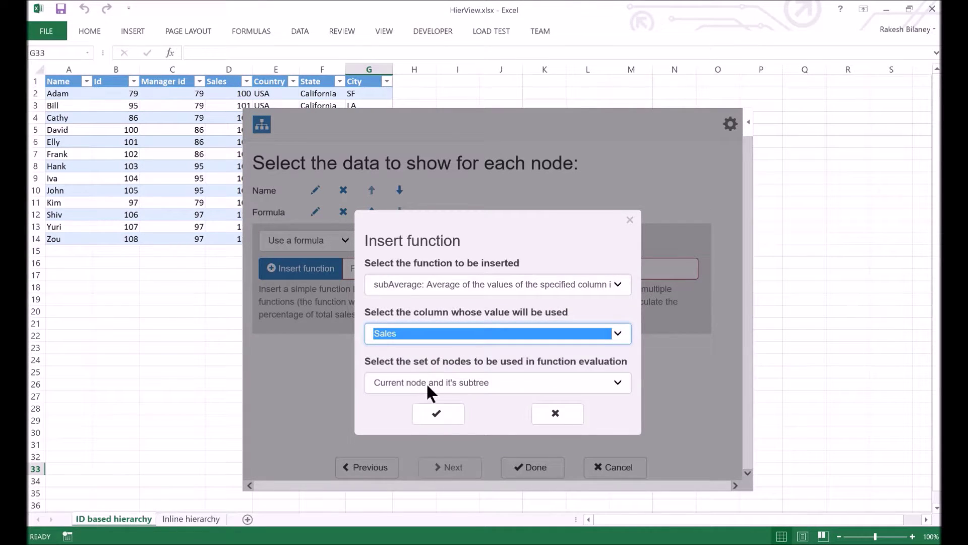
pyautogui.click(447, 417)
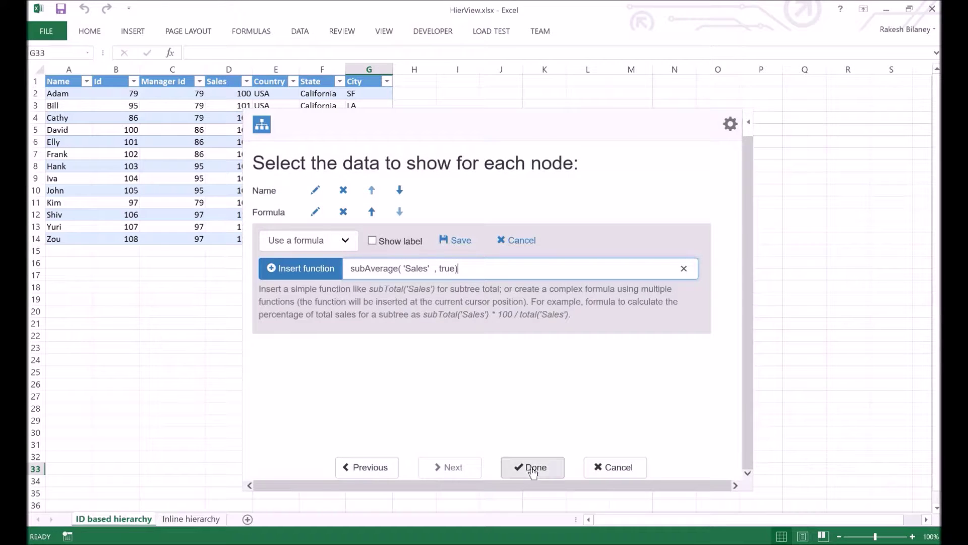
pyautogui.click(455, 240)
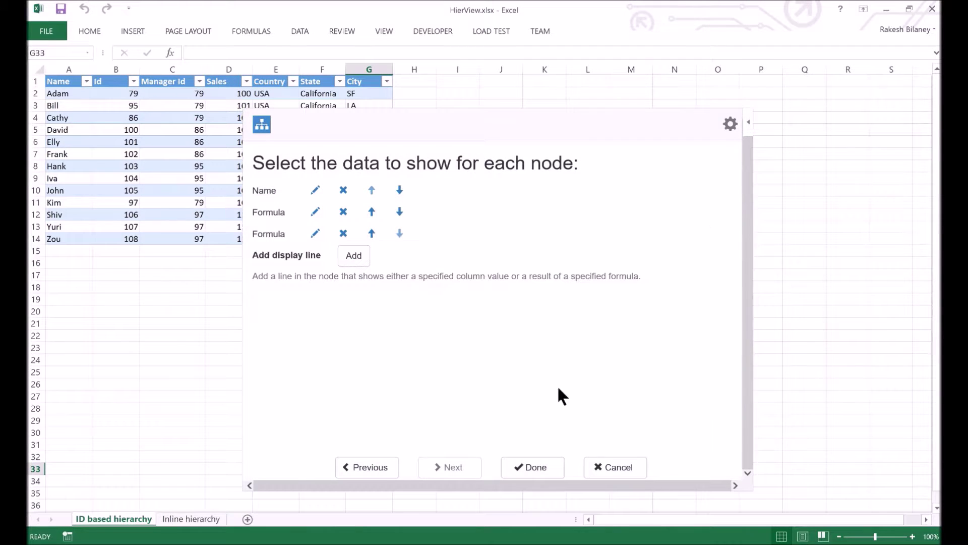
pyautogui.click(543, 470)
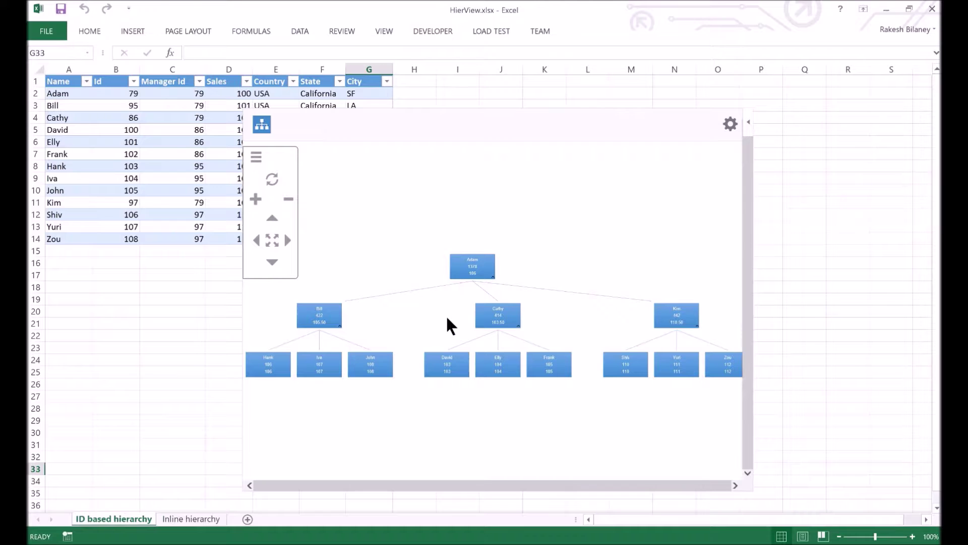
pyautogui.scroll(1, 447, 318)
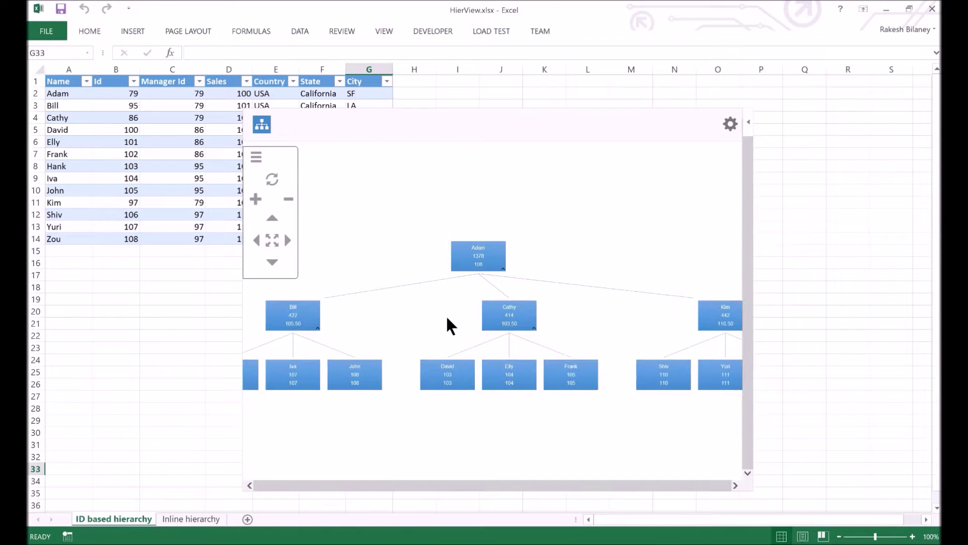
pyautogui.scroll(1, 447, 318)
pyautogui.scroll(1, 447, 319)
pyautogui.scroll(1, 447, 319)
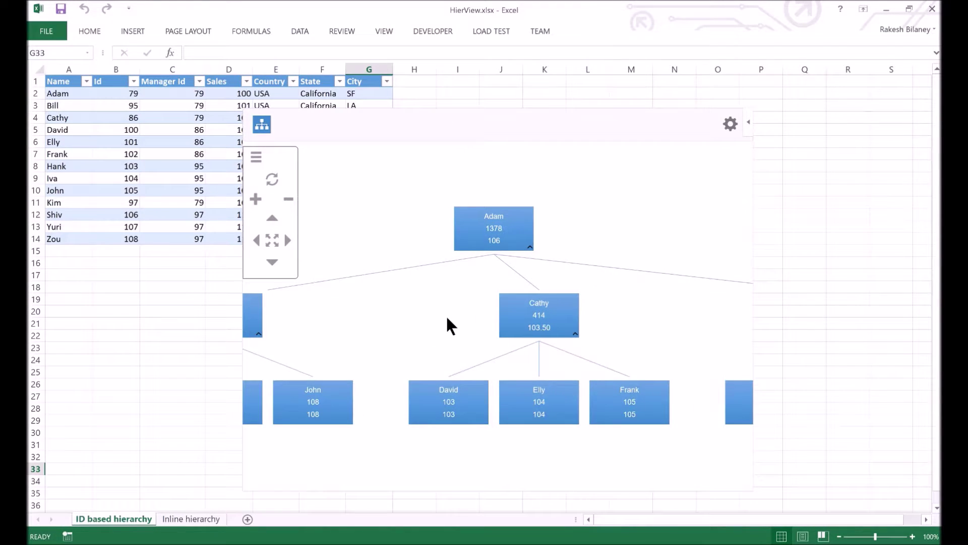
pyautogui.scroll(1, 448, 319)
pyautogui.scroll(1, 447, 325)
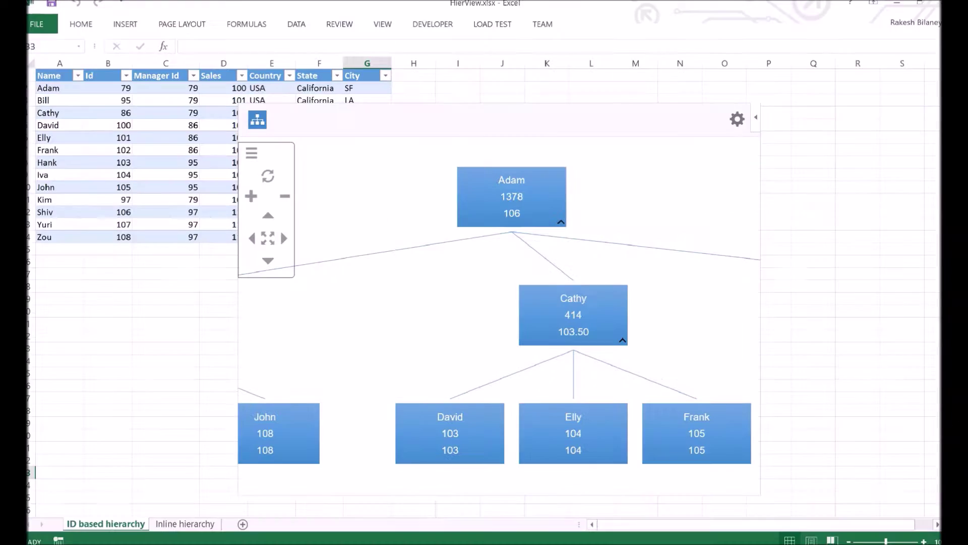
pyautogui.click(730, 124)
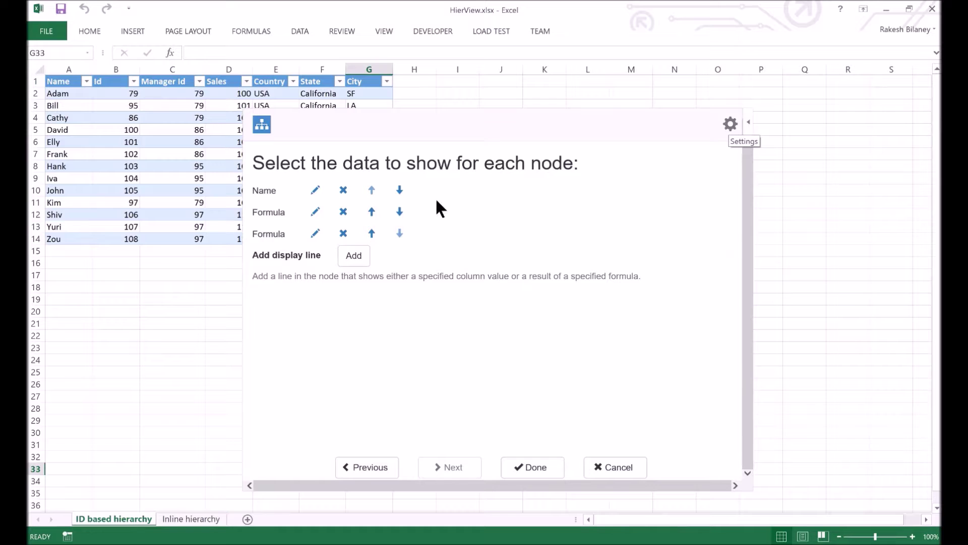
# - Label the subtotal formula line 'sales total'
pyautogui.click(315, 212)
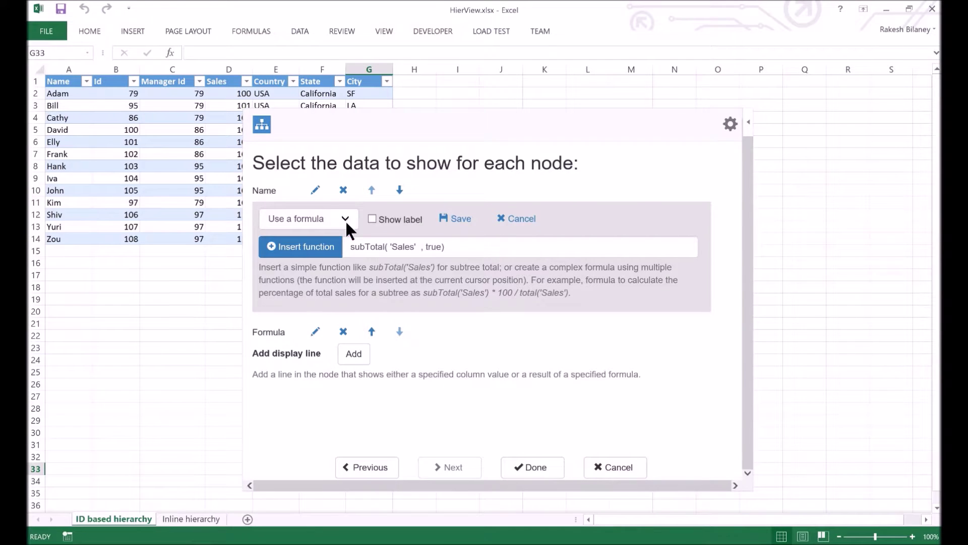
pyautogui.click(373, 218)
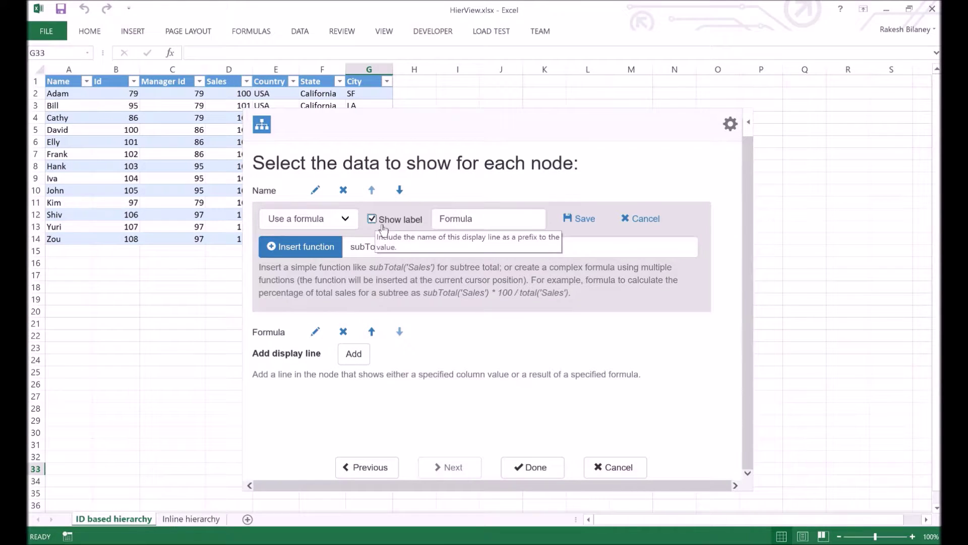
pyautogui.click(484, 228)
pyautogui.doubleClick(485, 228)
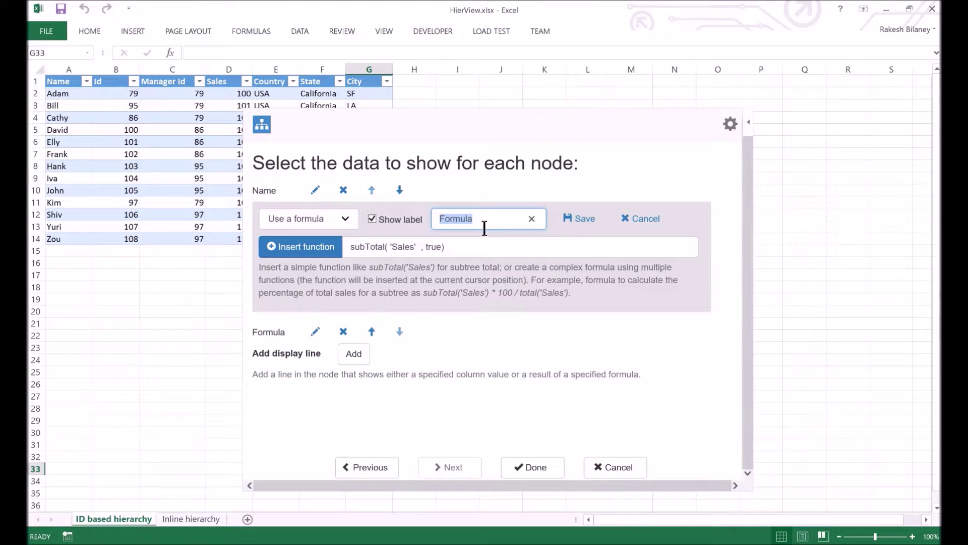
pyautogui.write('sales to')
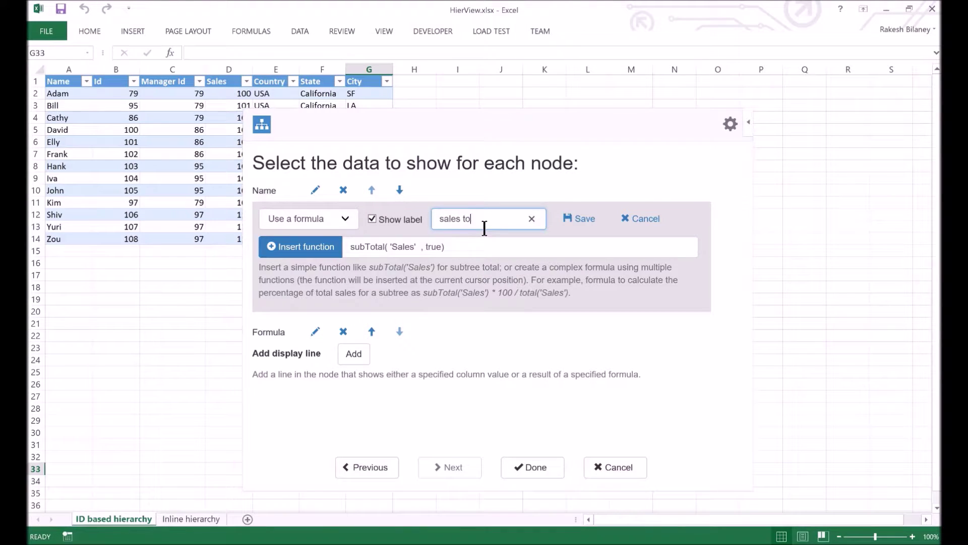
pyautogui.write('tal')
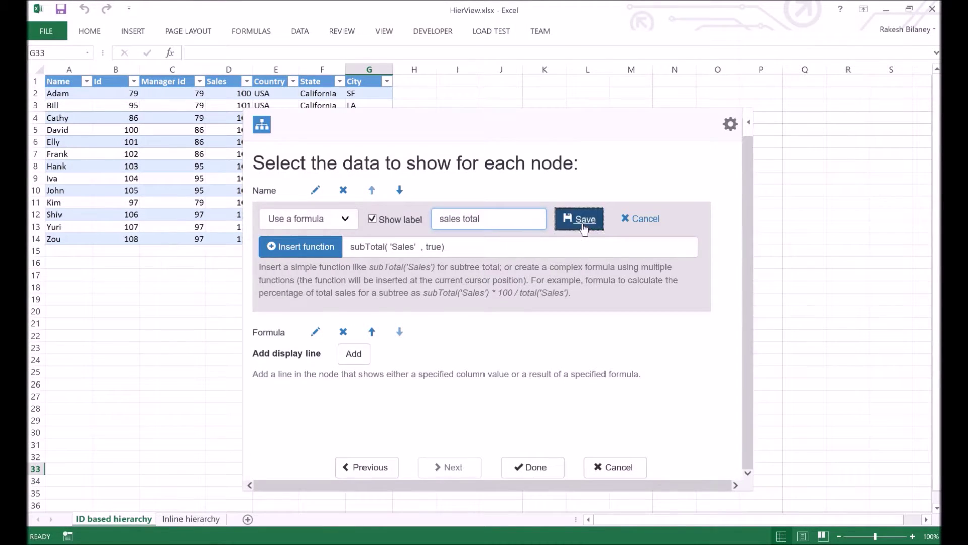
pyautogui.click(580, 218)
# - Label the average formula line 'avg sales' and redraw the HierView chart
pyautogui.click(315, 233)
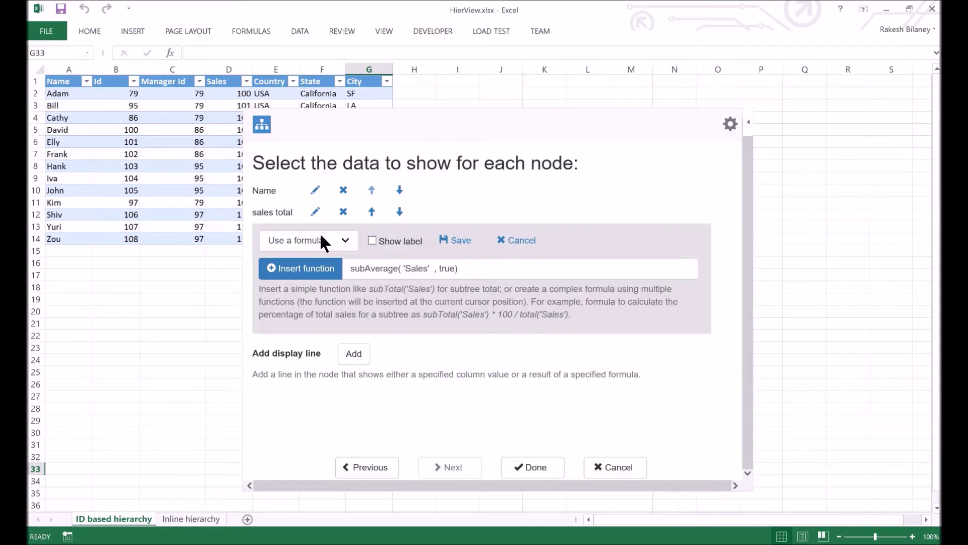
pyautogui.click(394, 247)
pyautogui.doubleClick(481, 246)
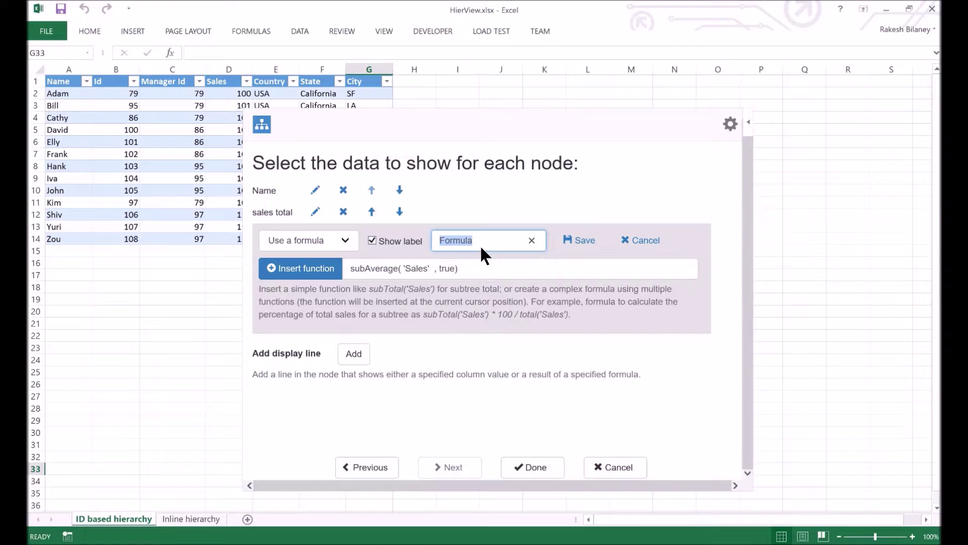
pyautogui.write('avg sa')
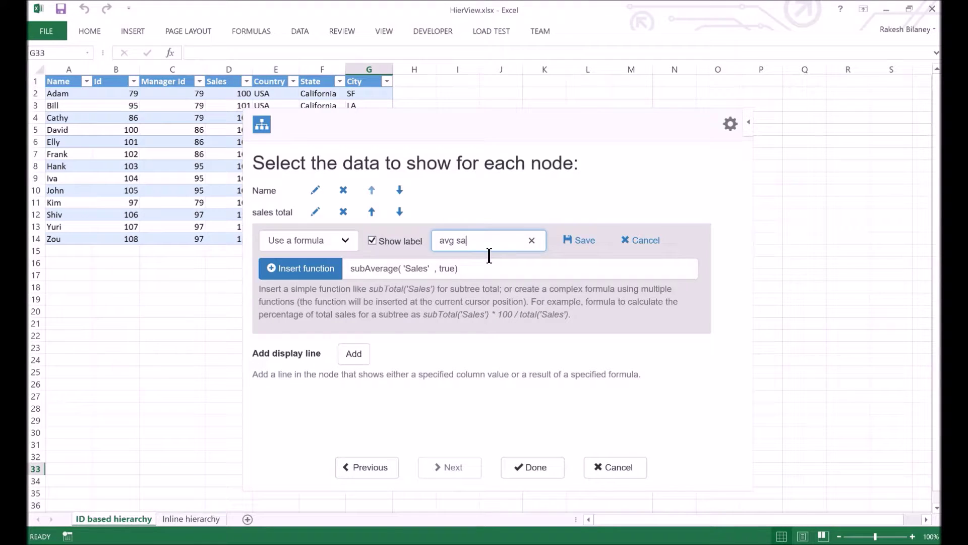
pyautogui.write('les')
pyautogui.click(596, 256)
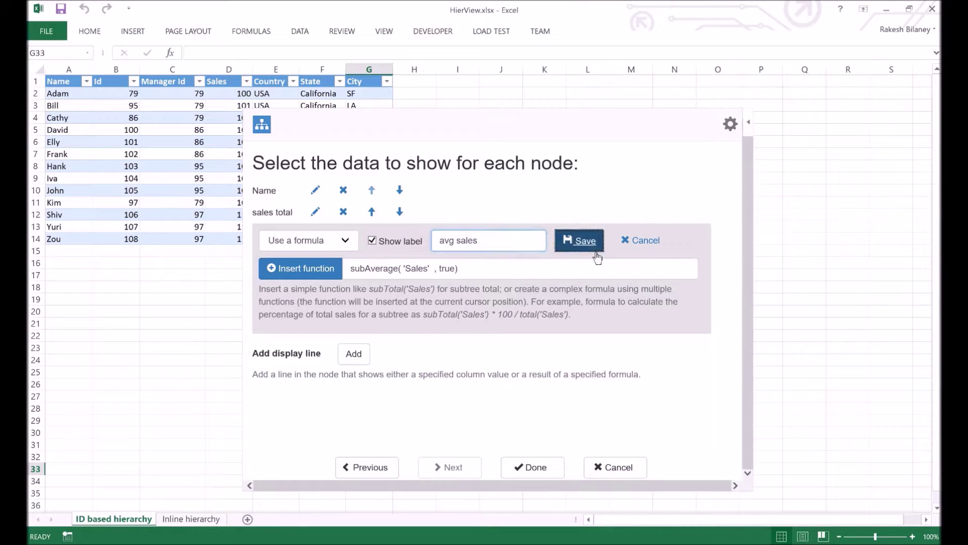
pyautogui.click(536, 468)
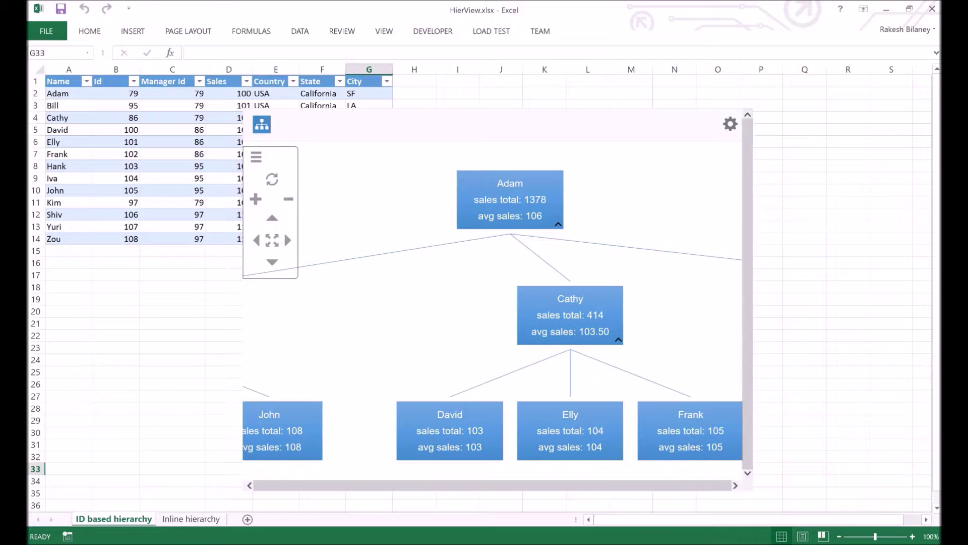
# - Select cell B19, then add a fourth display line in the chart's node-data settings
pyautogui.click(172, 286)
pyautogui.click(123, 302)
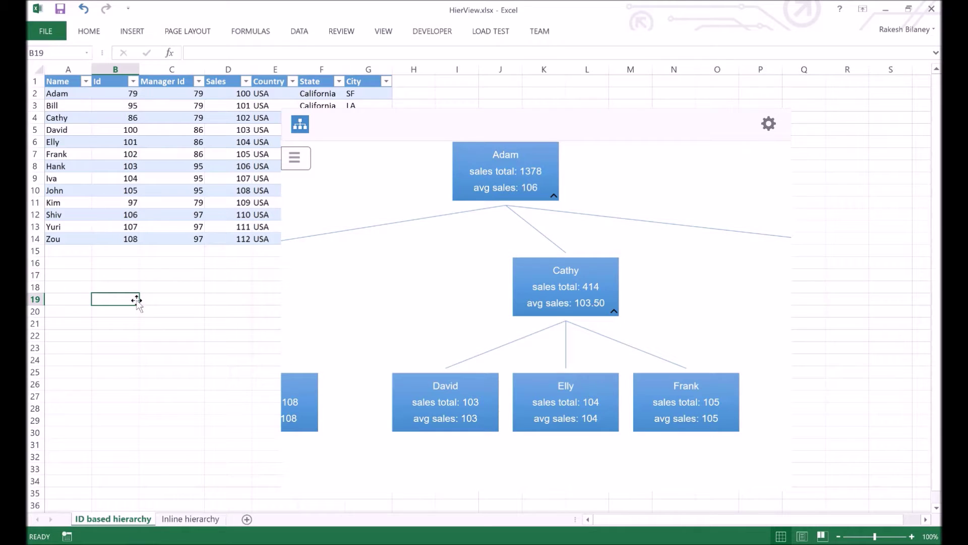
pyautogui.click(769, 124)
pyautogui.click(389, 255)
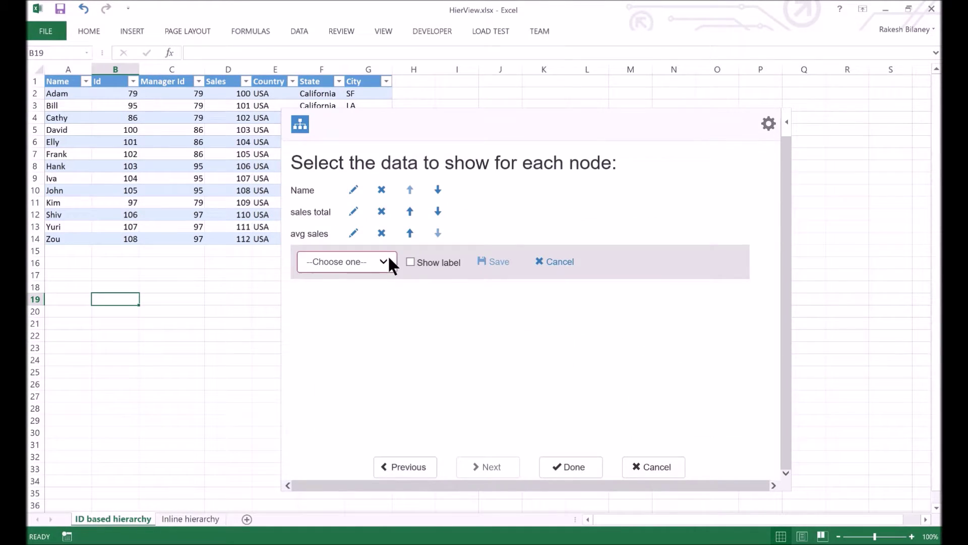
# - Make the new line a formula with the label '% sales'
pyautogui.click(382, 260)
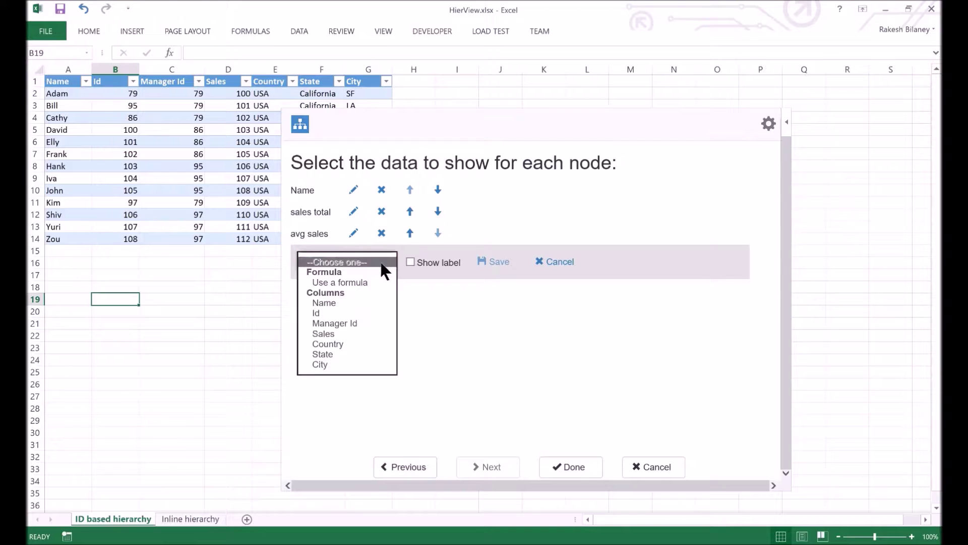
pyautogui.click(359, 279)
pyautogui.click(410, 263)
pyautogui.click(510, 267)
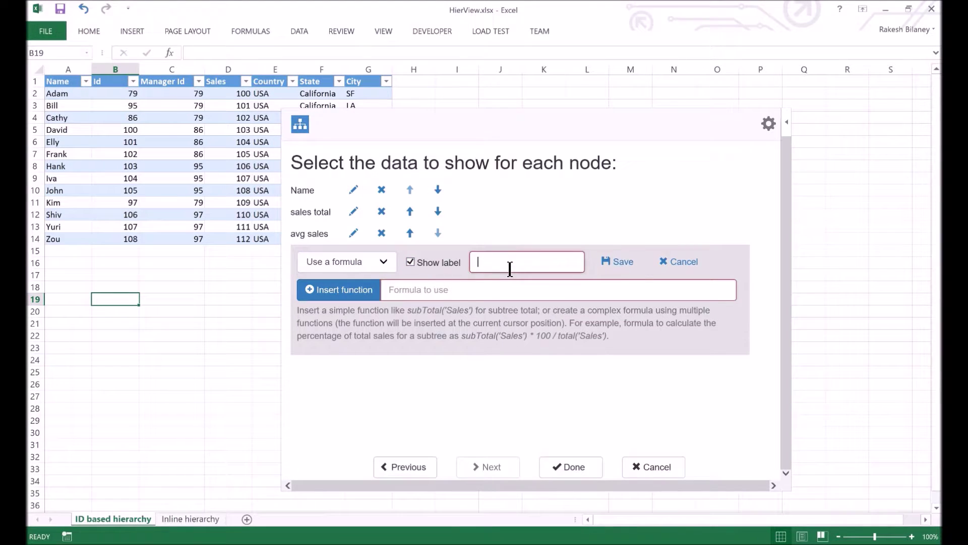
pyautogui.write('% sales')
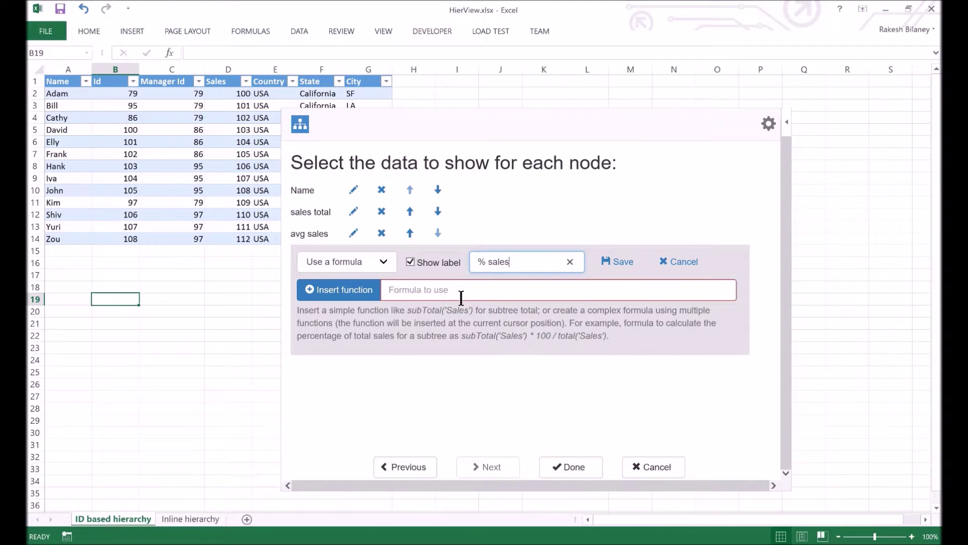
pyautogui.click(462, 296)
pyautogui.click(376, 292)
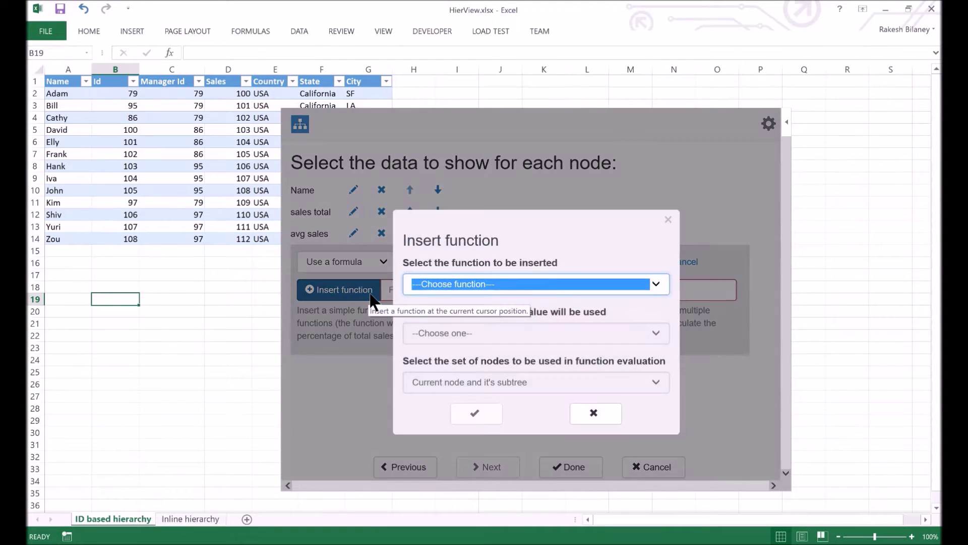
# - Start the % sales formula with subTotal(Sales) followed by '/'
pyautogui.click(459, 281)
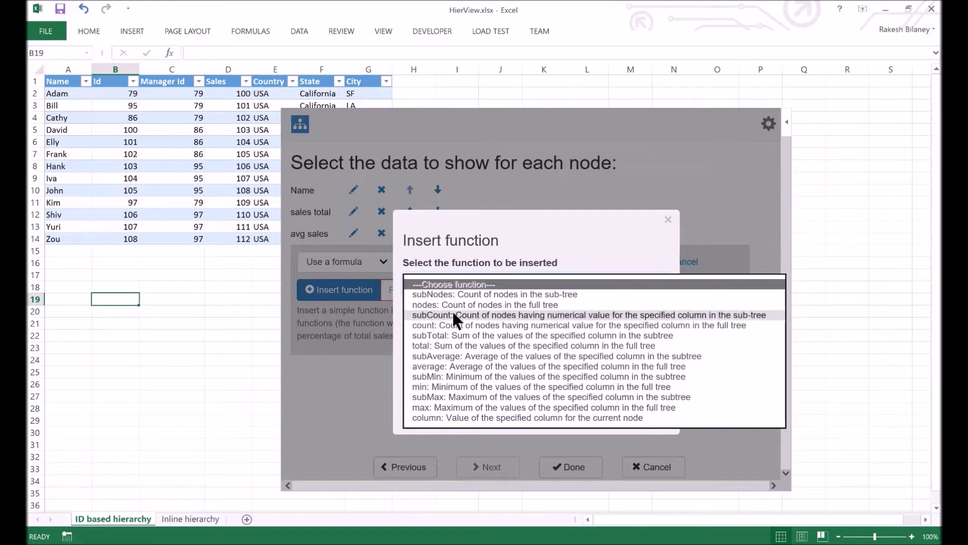
pyautogui.click(459, 336)
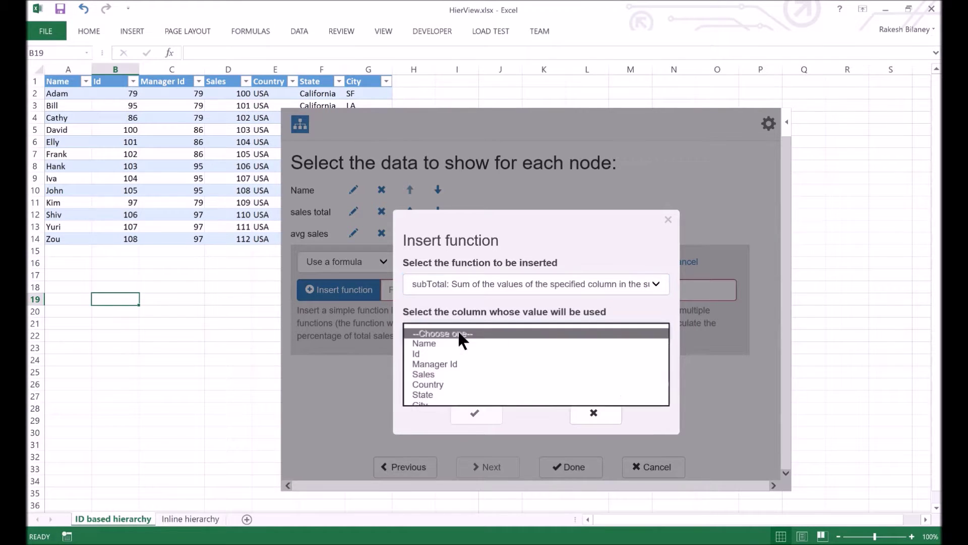
pyautogui.click(445, 374)
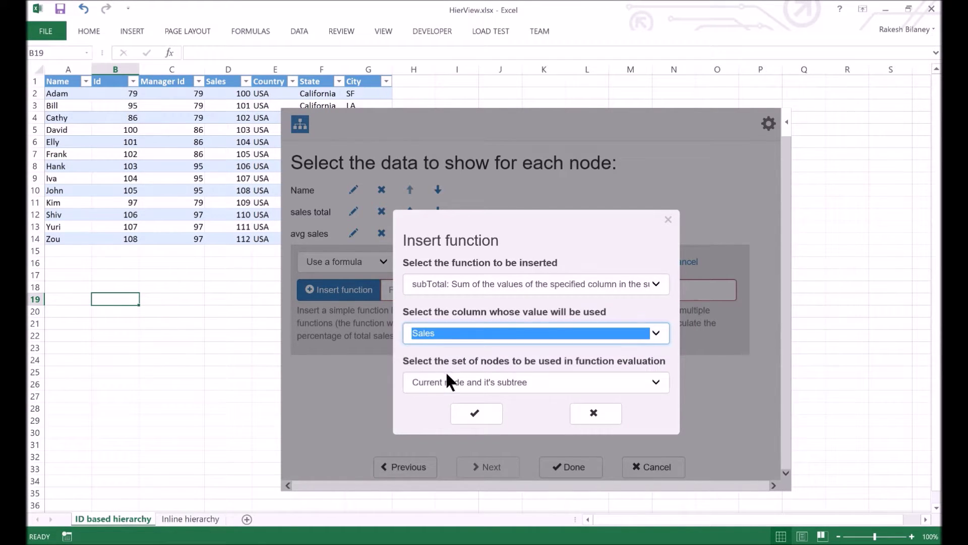
pyautogui.click(480, 419)
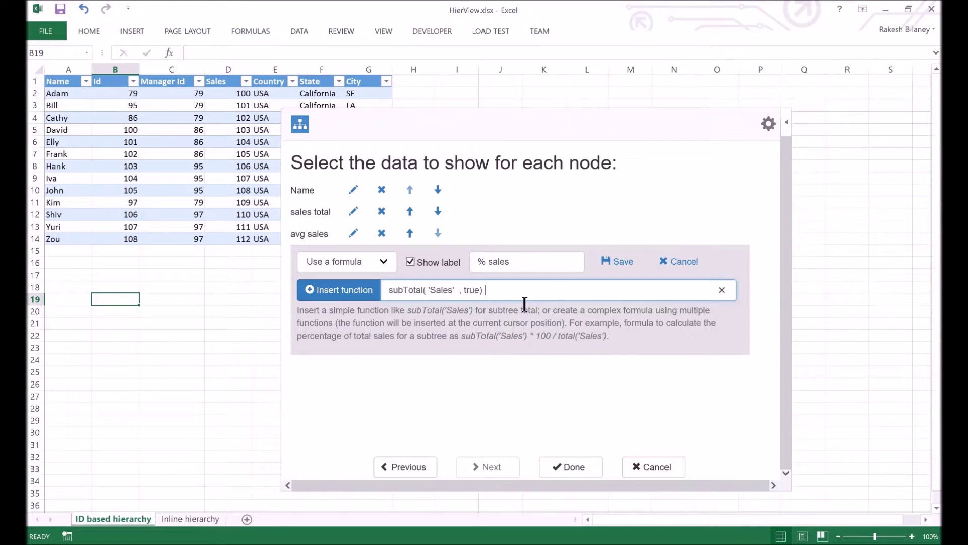
pyautogui.write('/')
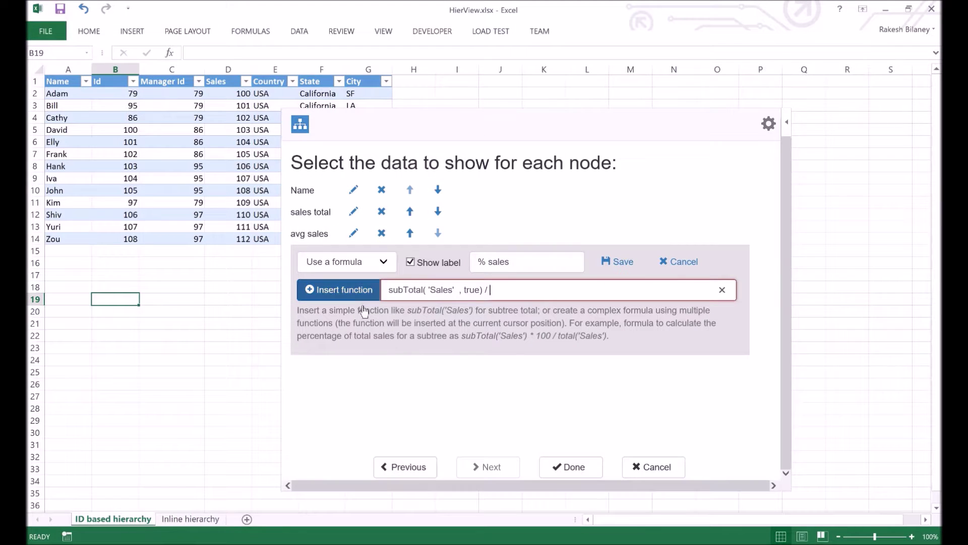
# - Complete the formula with total(Sales) * 100, save the line and redraw the chart
pyautogui.click(341, 289)
pyautogui.click(434, 293)
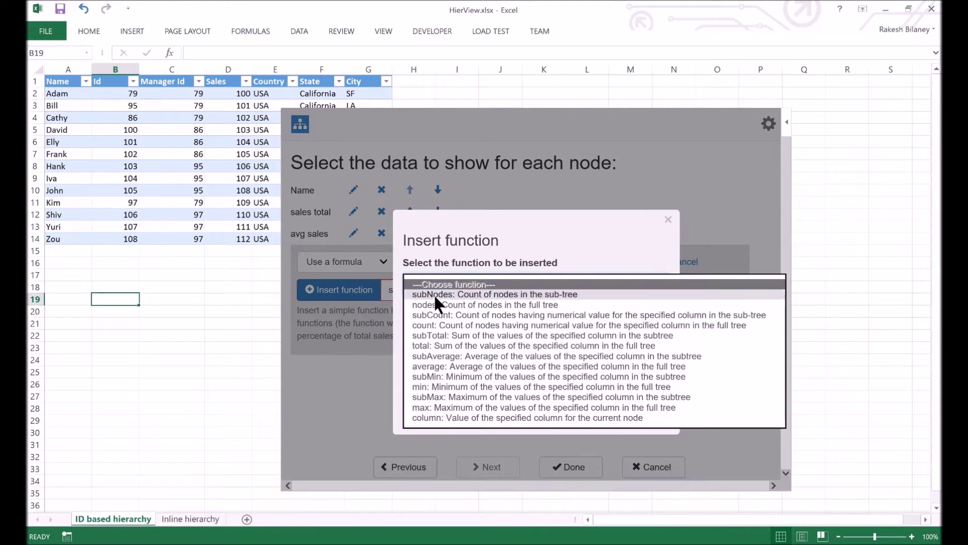
pyautogui.click(441, 346)
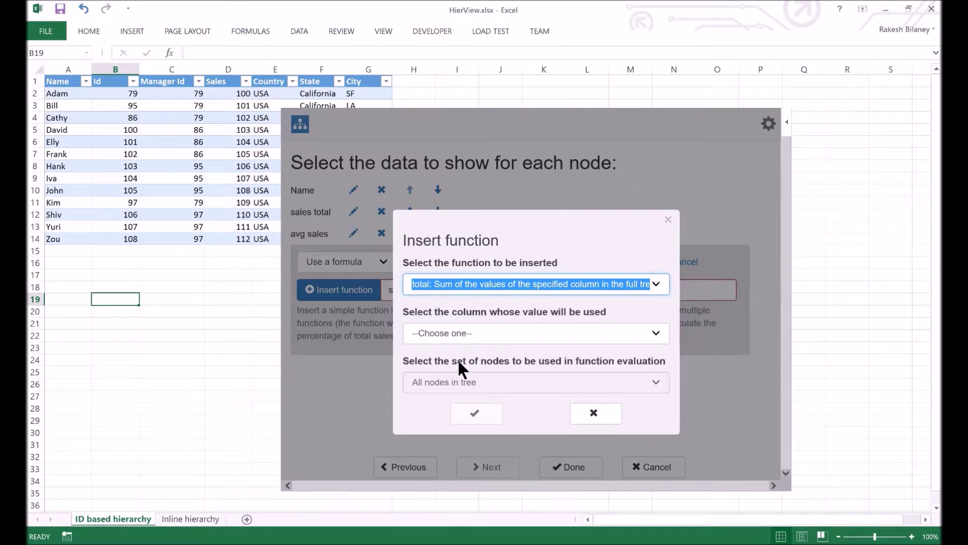
pyautogui.click(464, 332)
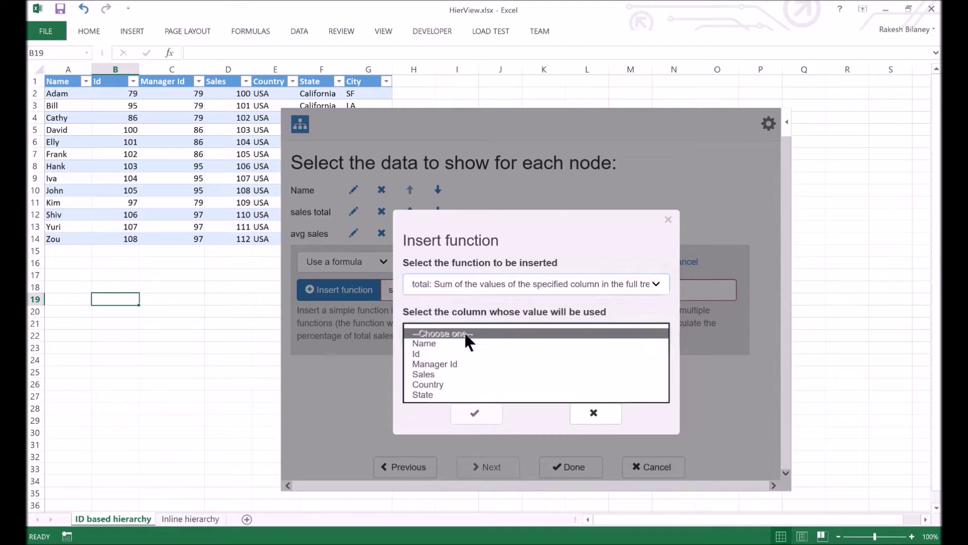
pyautogui.click(447, 375)
pyautogui.click(476, 411)
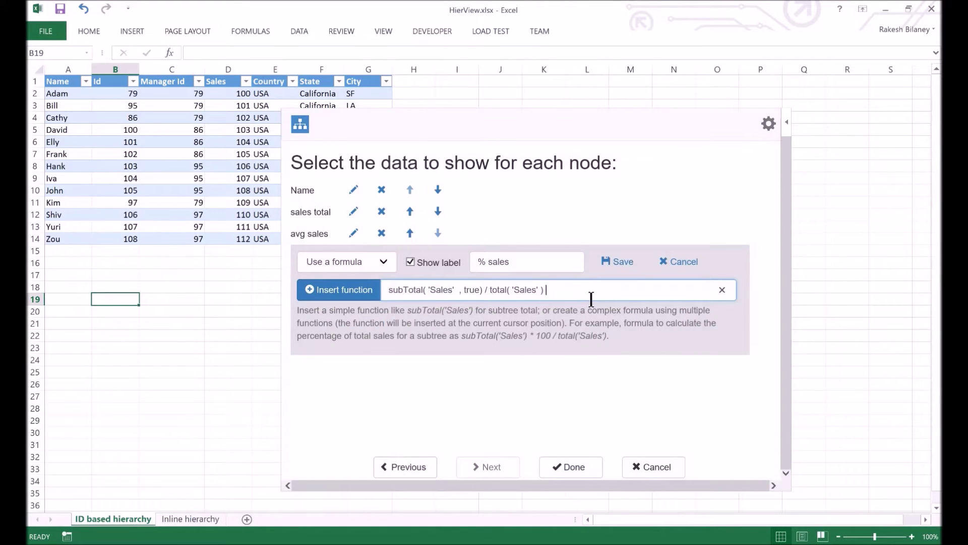
pyautogui.write('* 100')
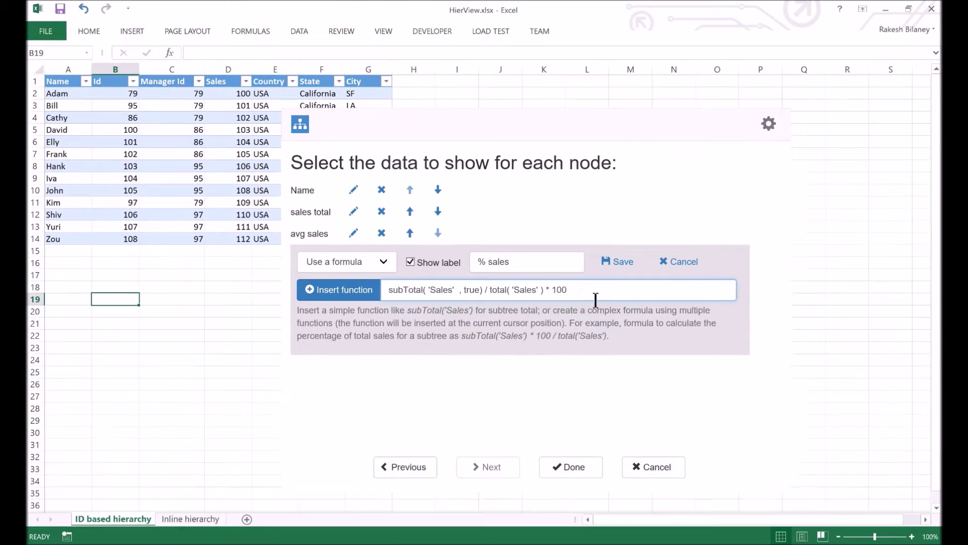
pyautogui.click(627, 272)
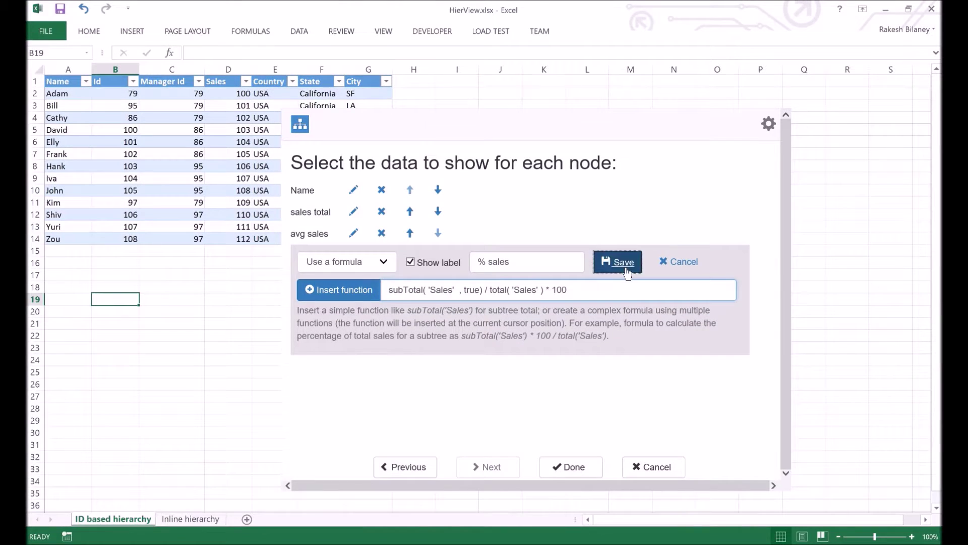
pyautogui.click(580, 470)
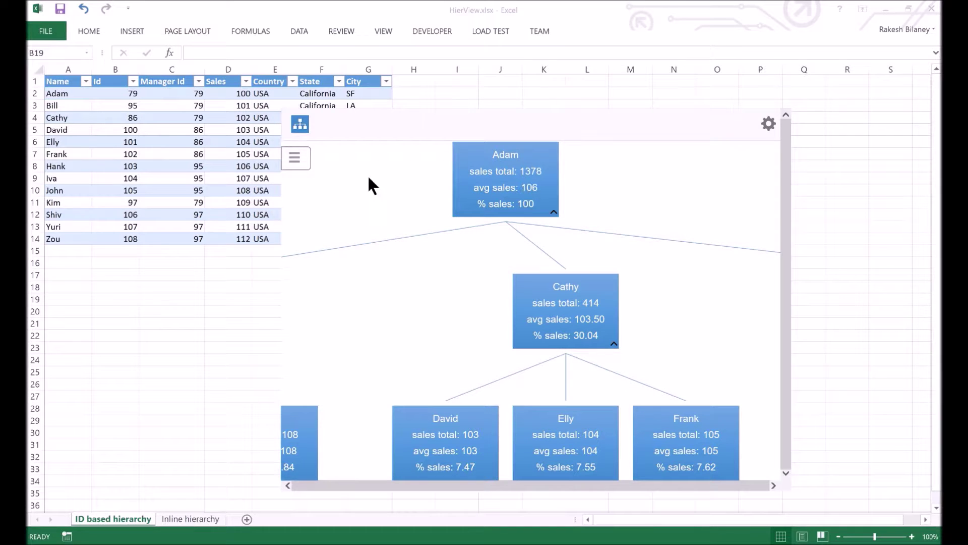
# - Pan the chart up-left and click into the table's Name column
pyautogui.moveTo(500, 356); pyautogui.dragTo(487, 289)
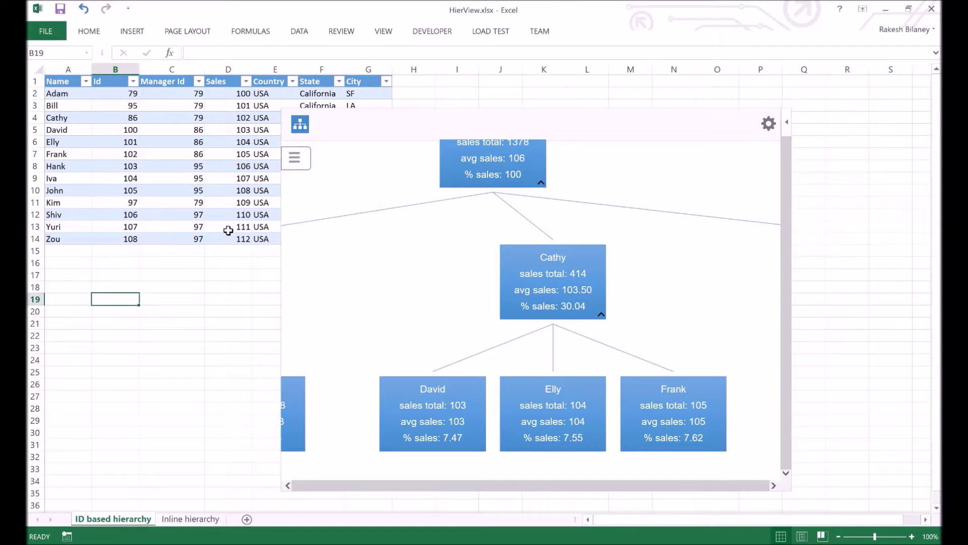
pyautogui.click(83, 151)
pyautogui.hotkey('ctrl', 'Down')
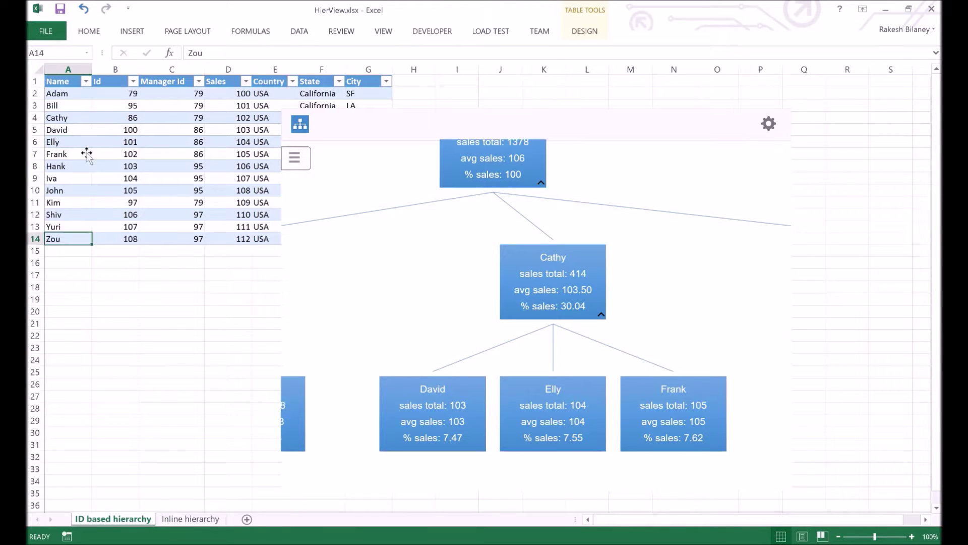
pyautogui.doubleClick(83, 145)
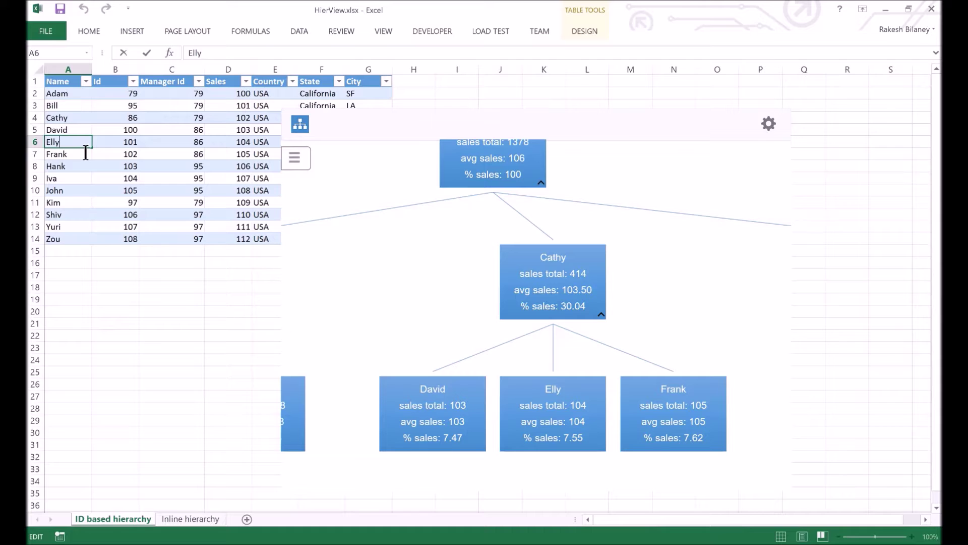
pyautogui.press('BackSpace')
pyautogui.press('BackSpace')
pyautogui.press('BackSpace')
pyautogui.write('Liz')
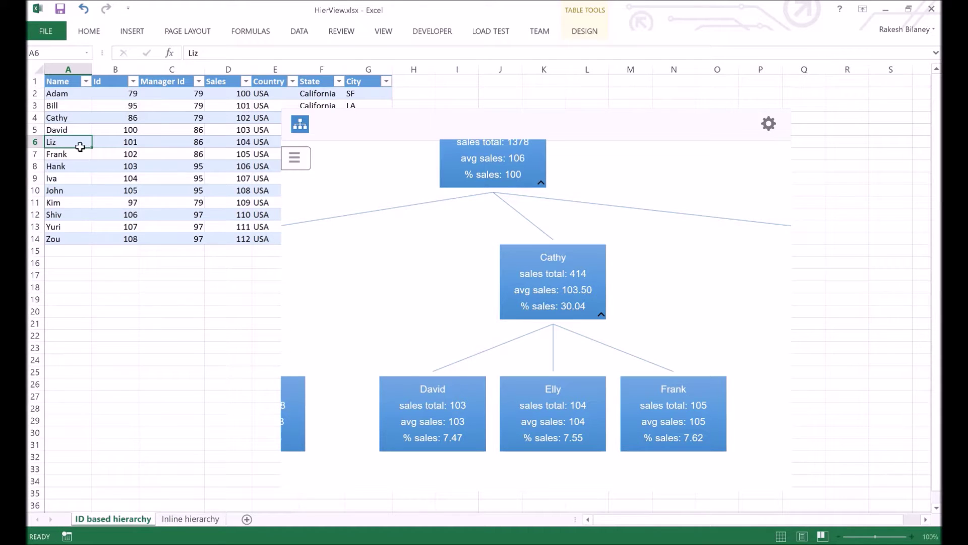
pyautogui.press('Right')
pyautogui.press('Right')
pyautogui.press('Right')
pyautogui.write('1')
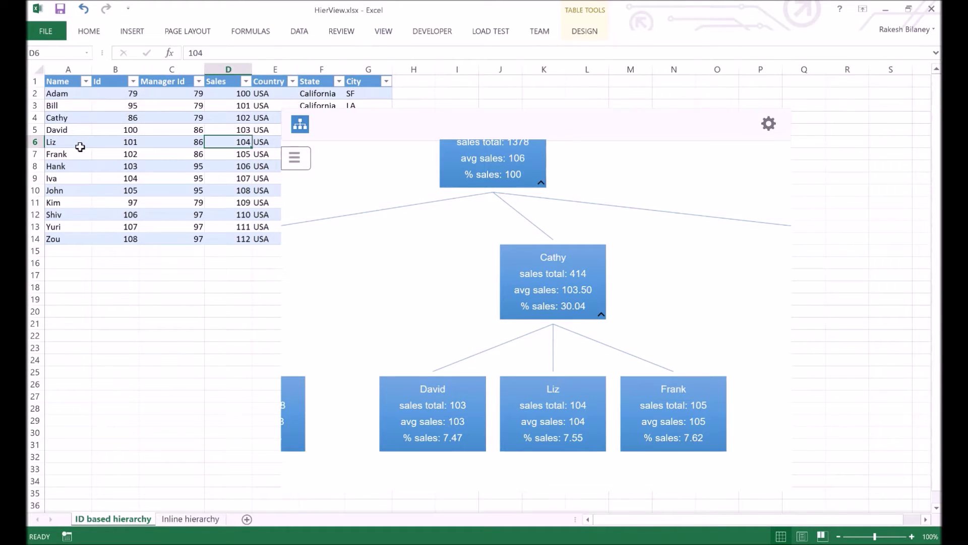
pyautogui.write('20')
pyautogui.press('Return')
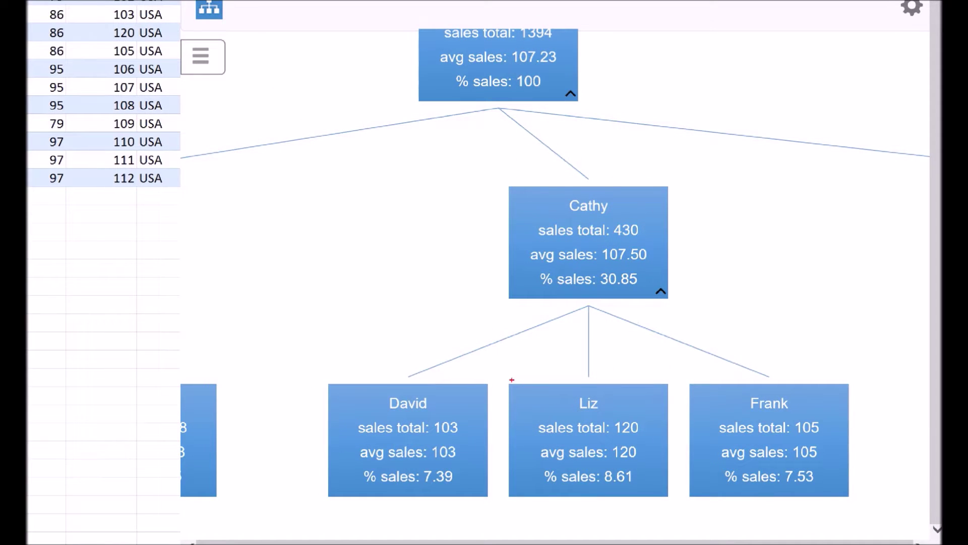
pyautogui.moveTo(504, 375); pyautogui.dragTo(667, 510)
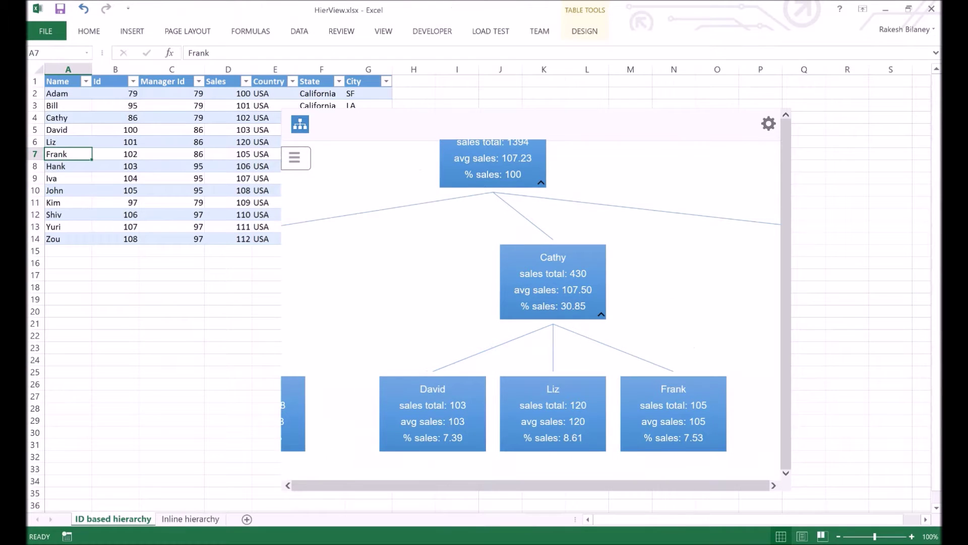
pyautogui.click(185, 287)
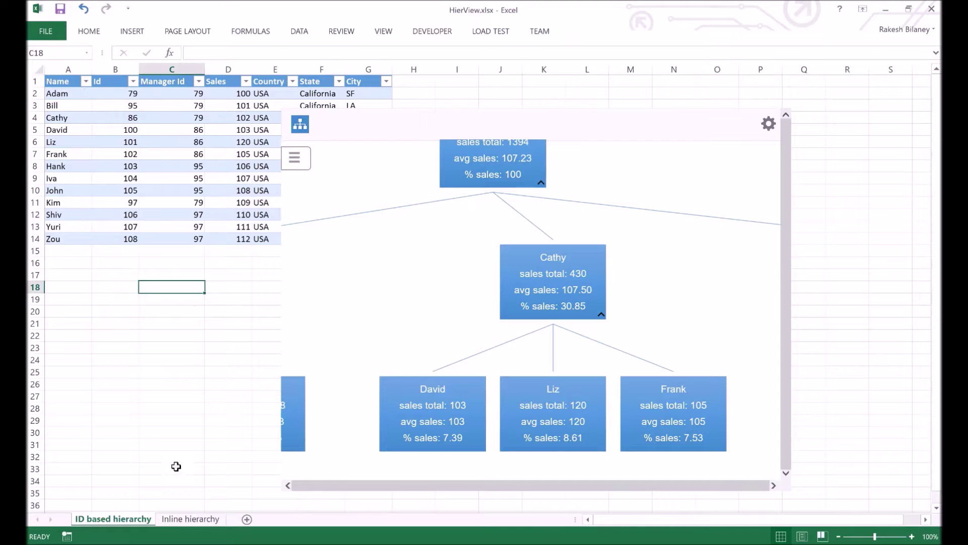
# - Switch to the Inline hierarchy sheet and highlight its Country/State/City sales table
pyautogui.click(201, 520)
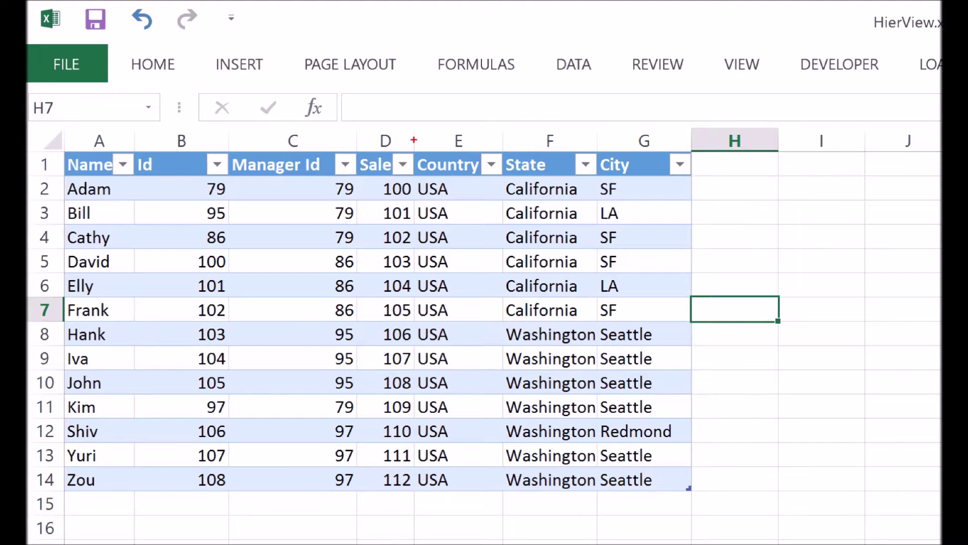
pyautogui.moveTo(407, 138)
pyautogui.mouseDown()
pyautogui.moveTo(649, 377)
pyautogui.moveTo(711, 501)
pyautogui.mouseUp()
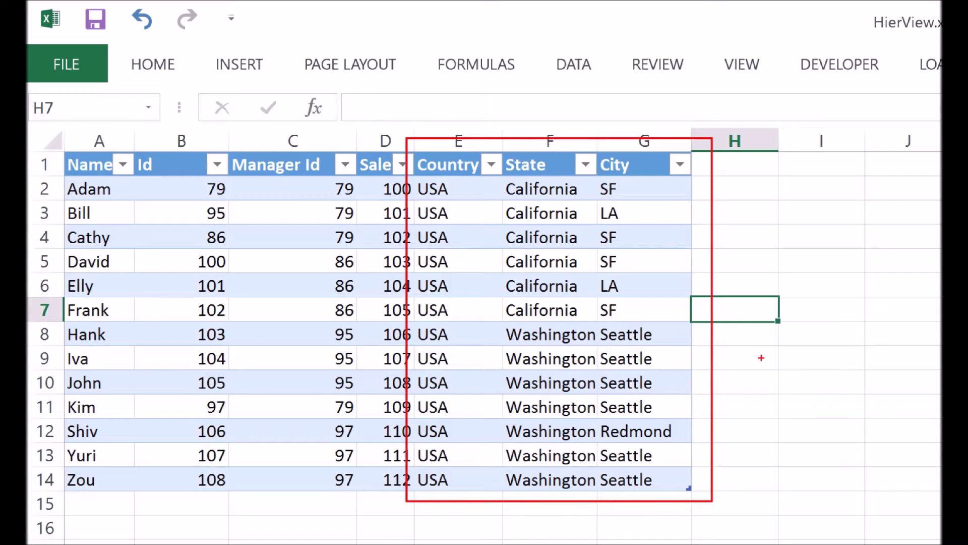
pyautogui.press('Escape')
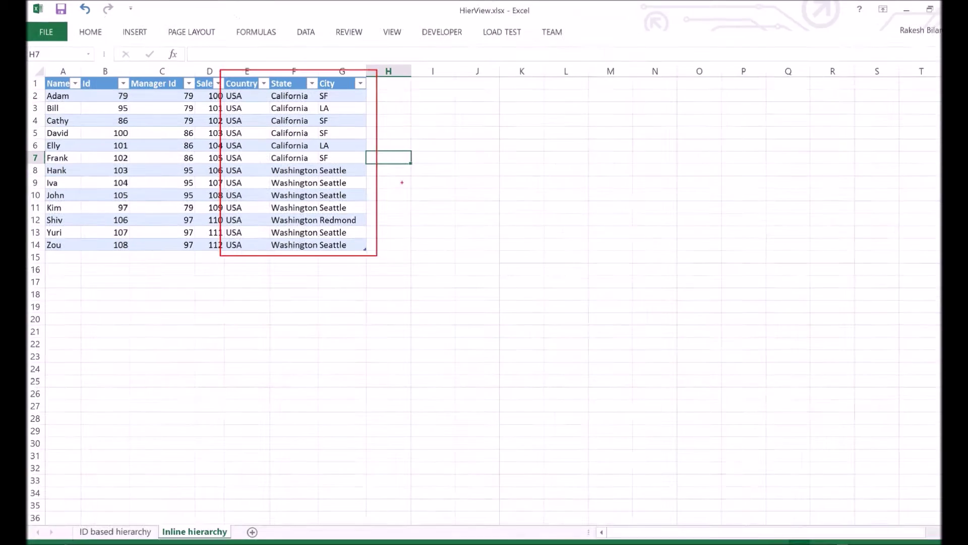
# - Insert the HierView add-in from My Apps and choose the inline hierarchy data type
pyautogui.click(132, 31)
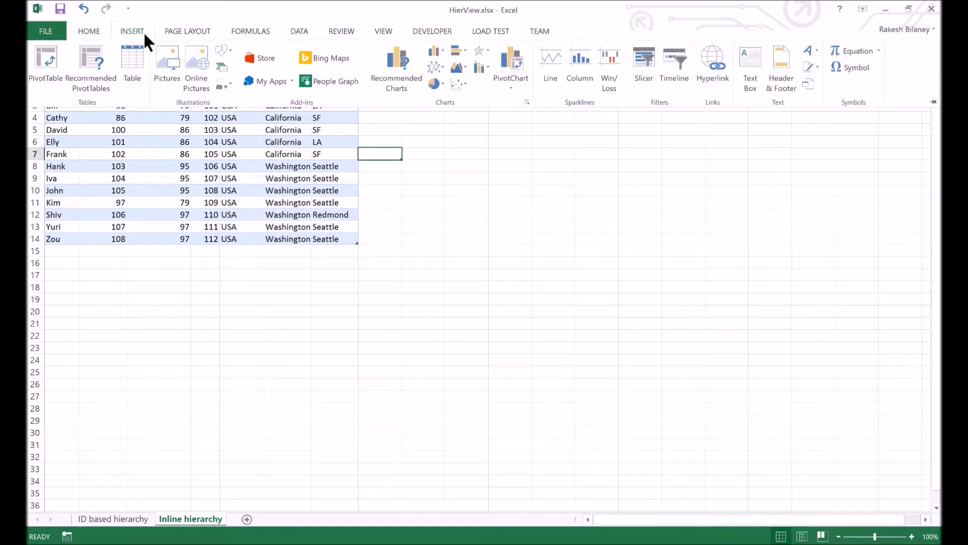
pyautogui.click(293, 79)
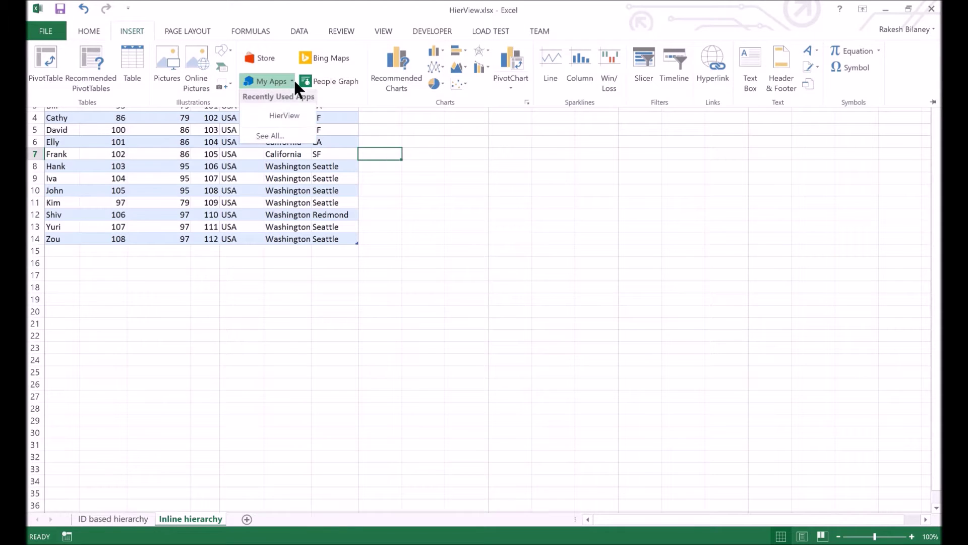
pyautogui.click(285, 116)
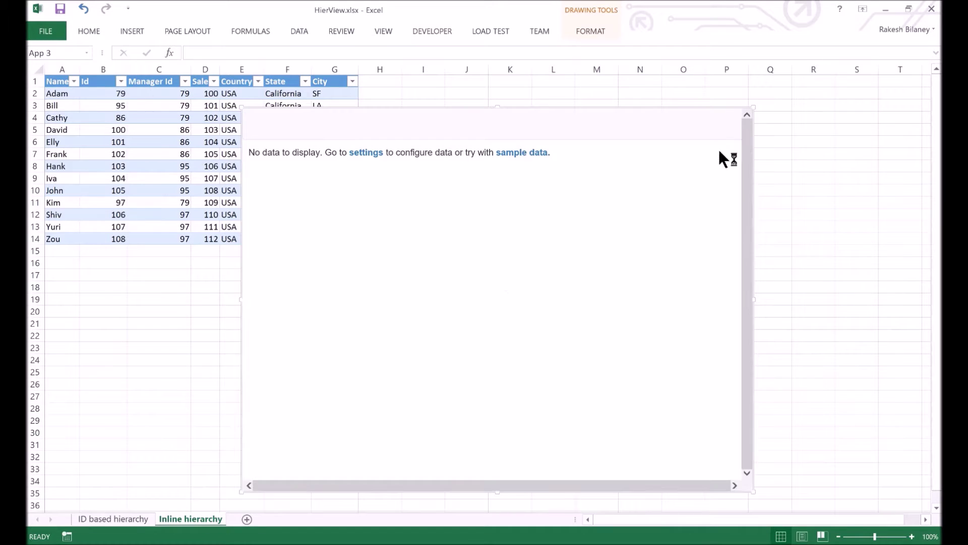
pyautogui.click(732, 132)
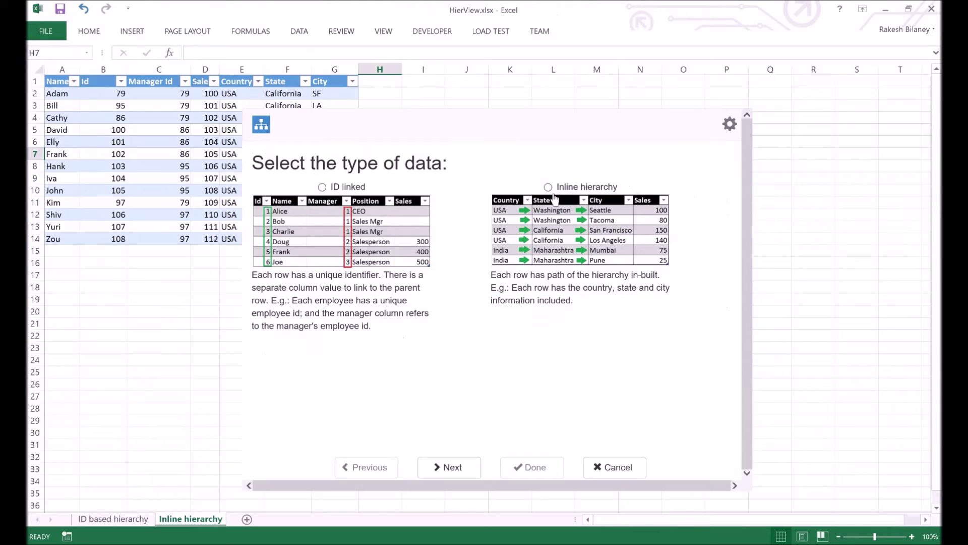
pyautogui.click(548, 187)
# - Use the sales table A1:G14 as HierView data, with filtering and auto refresh turned off
pyautogui.click(449, 467)
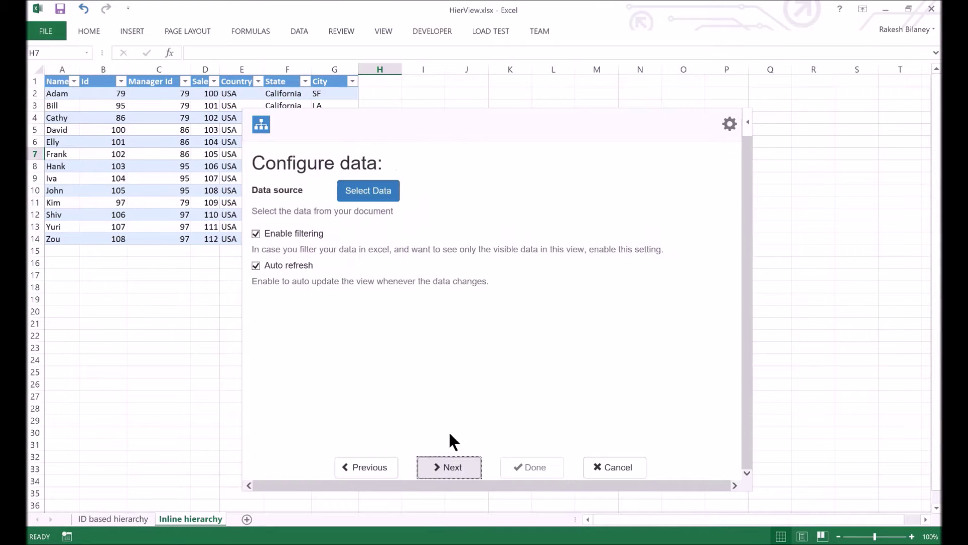
pyautogui.click(377, 202)
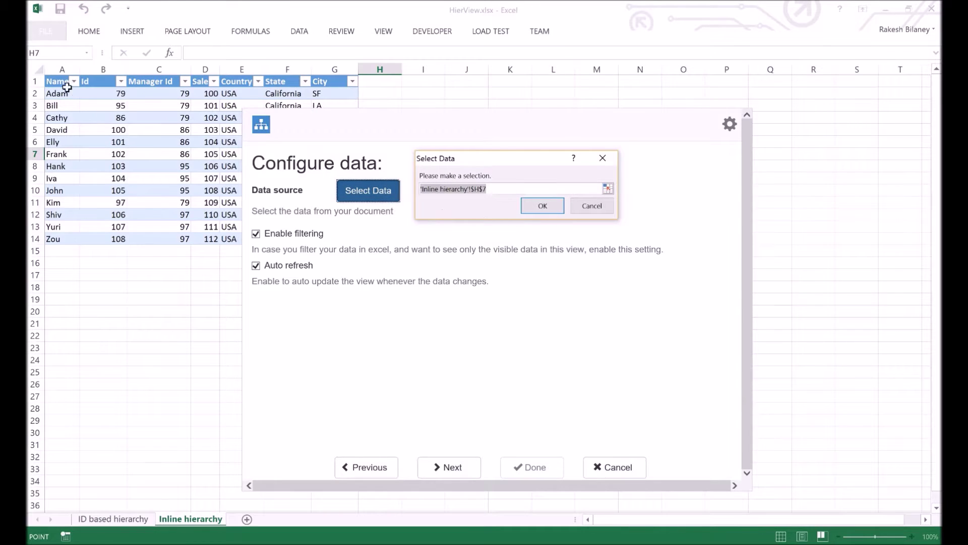
pyautogui.moveTo(61, 94); pyautogui.dragTo(254, 238)
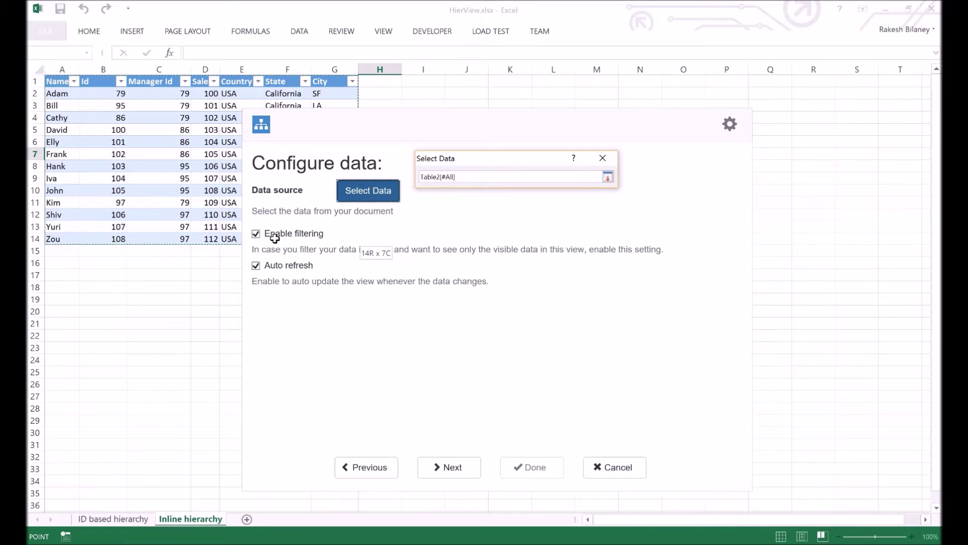
pyautogui.moveTo(254, 238)
pyautogui.mouseDown()
pyautogui.moveTo(342, 249)
pyautogui.moveTo(333, 249)
pyautogui.mouseUp()
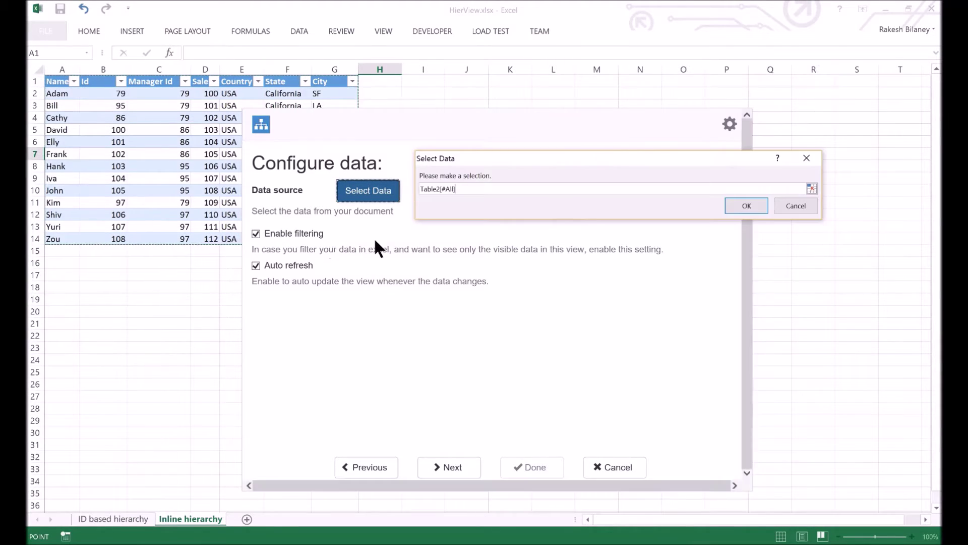
pyautogui.click(756, 209)
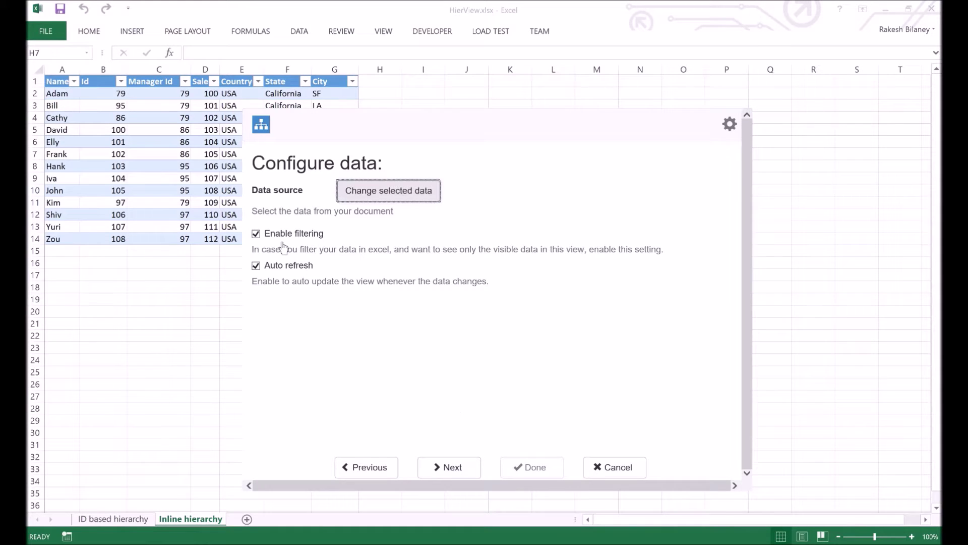
pyautogui.click(256, 234)
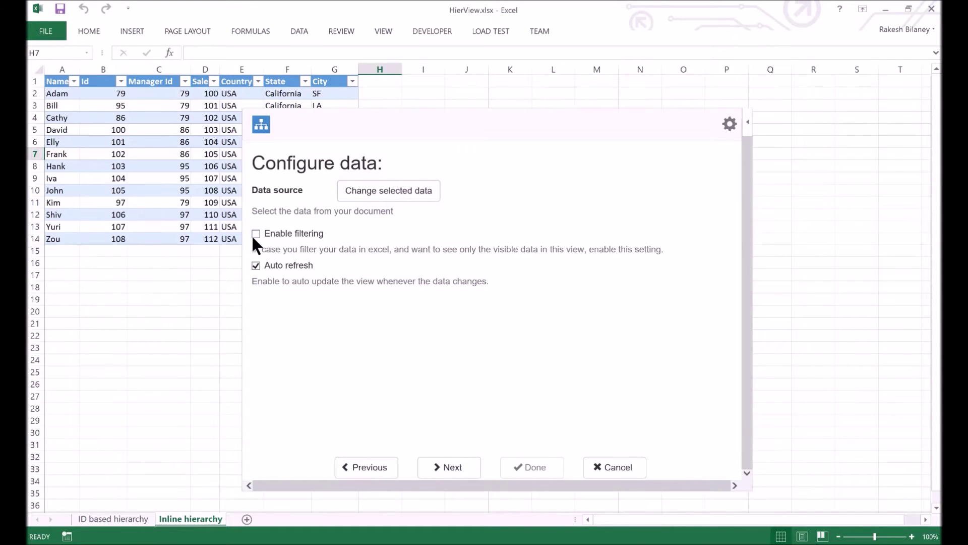
pyautogui.click(256, 266)
pyautogui.click(465, 476)
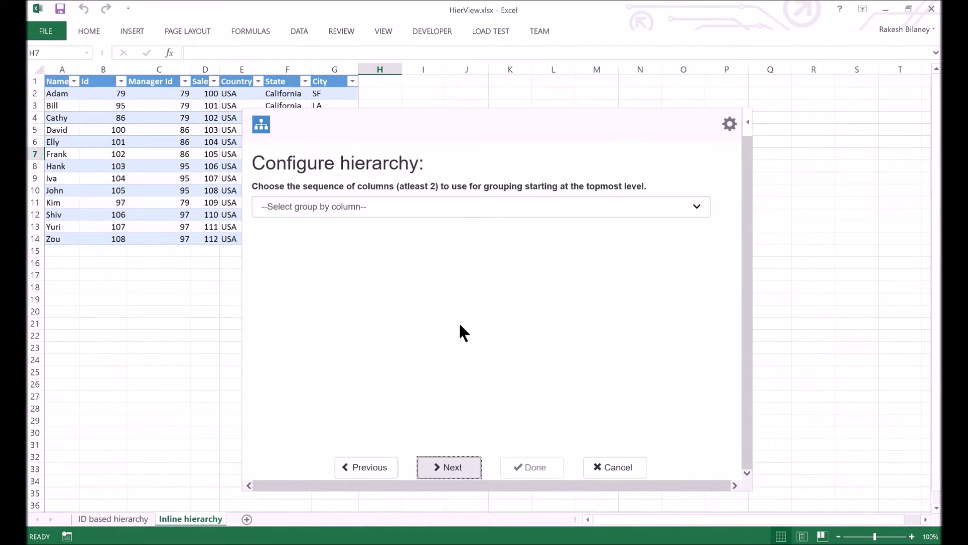
# - Group the HierView hierarchy by Country, then State, then City
pyautogui.click(415, 218)
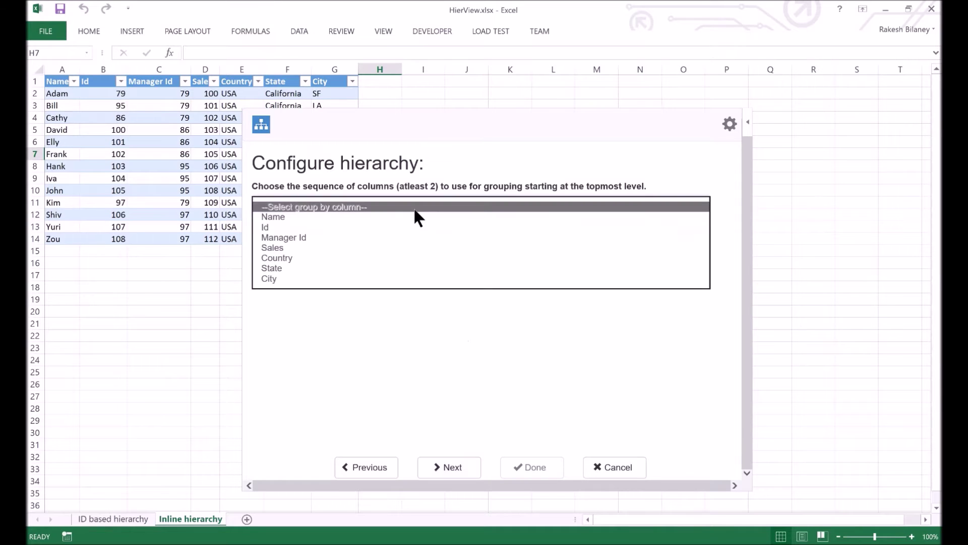
pyautogui.click(338, 256)
pyautogui.click(326, 234)
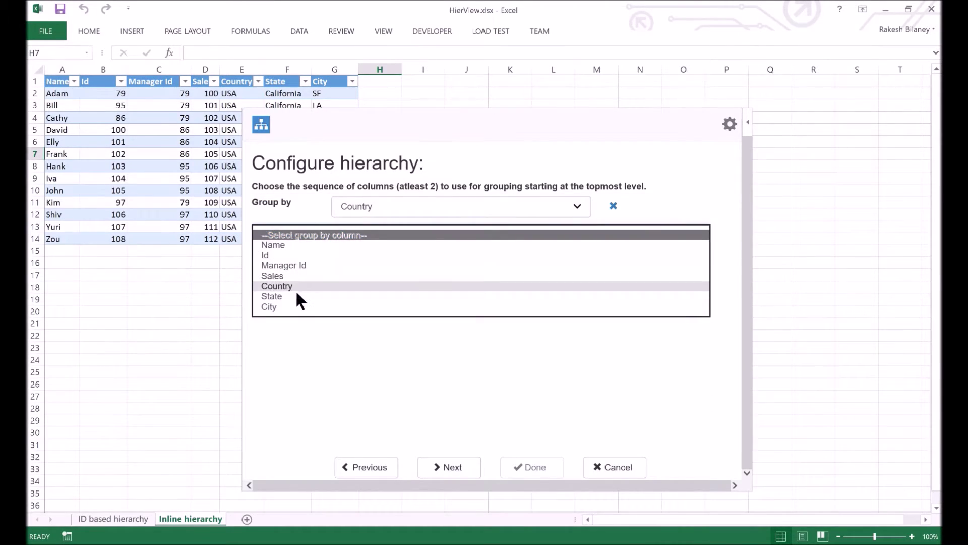
pyautogui.click(294, 297)
pyautogui.click(299, 262)
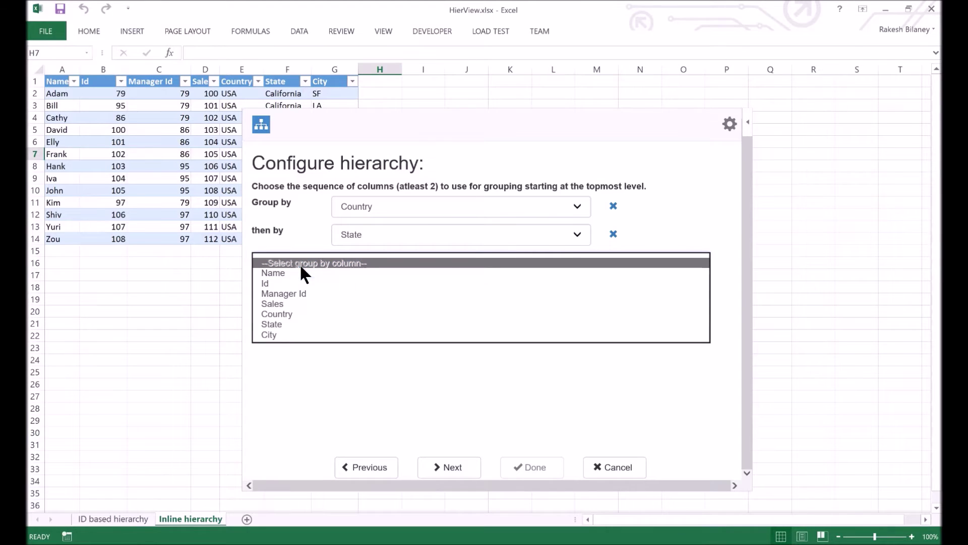
pyautogui.click(282, 335)
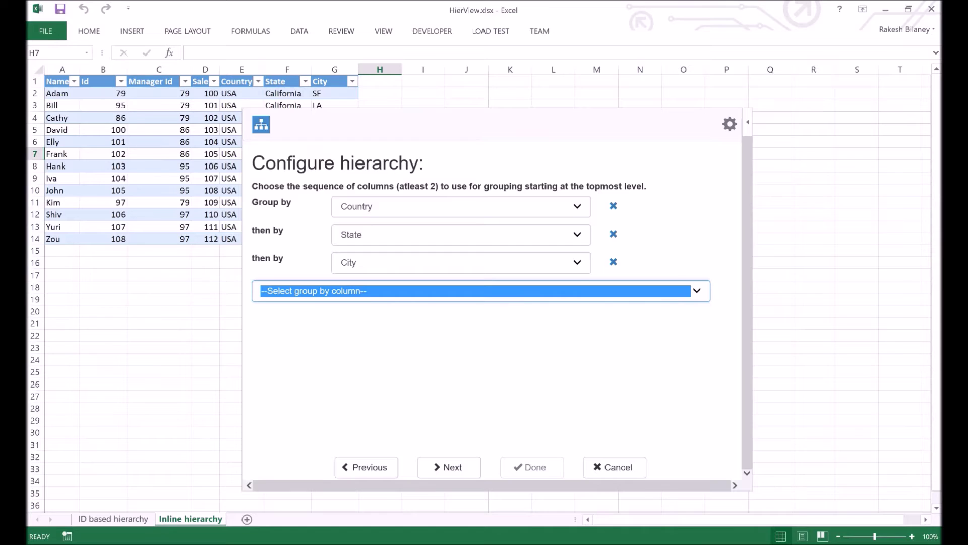
pyautogui.click(644, 128)
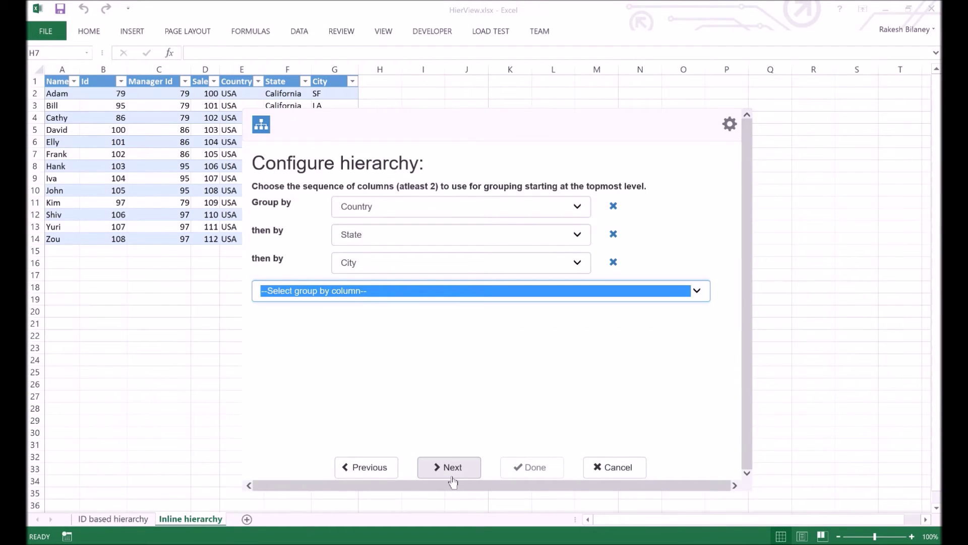
pyautogui.click(452, 474)
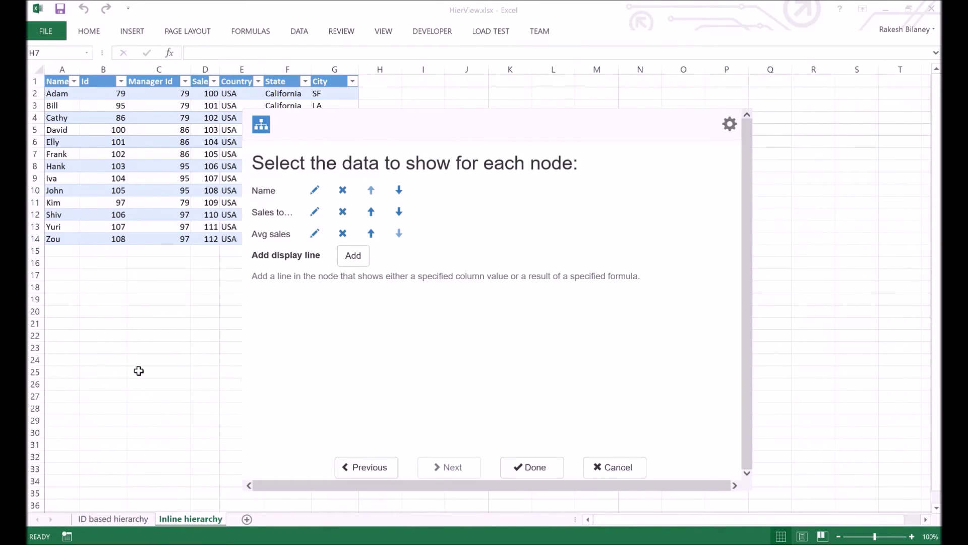
# - Add a fourth display line below Name, sales total and avg sales
pyautogui.click(311, 356)
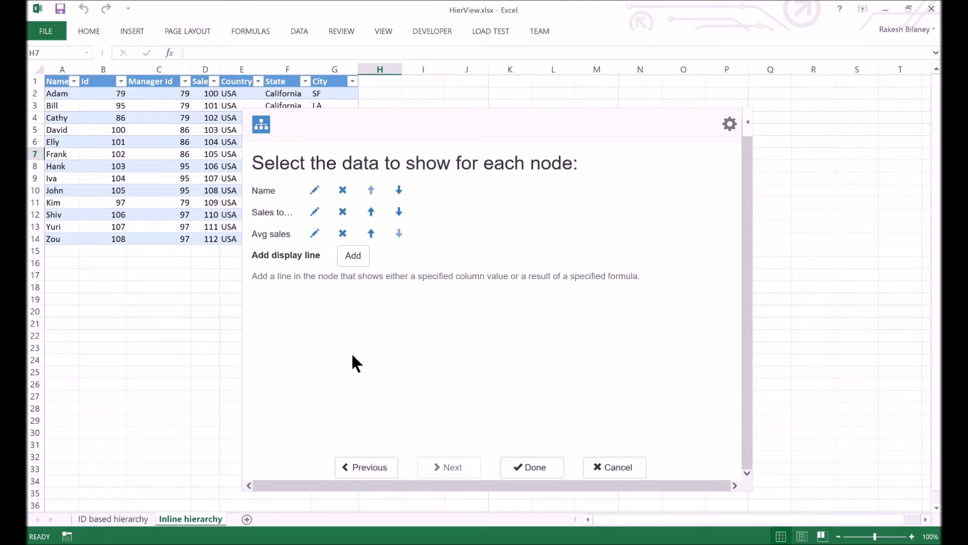
pyautogui.click(368, 266)
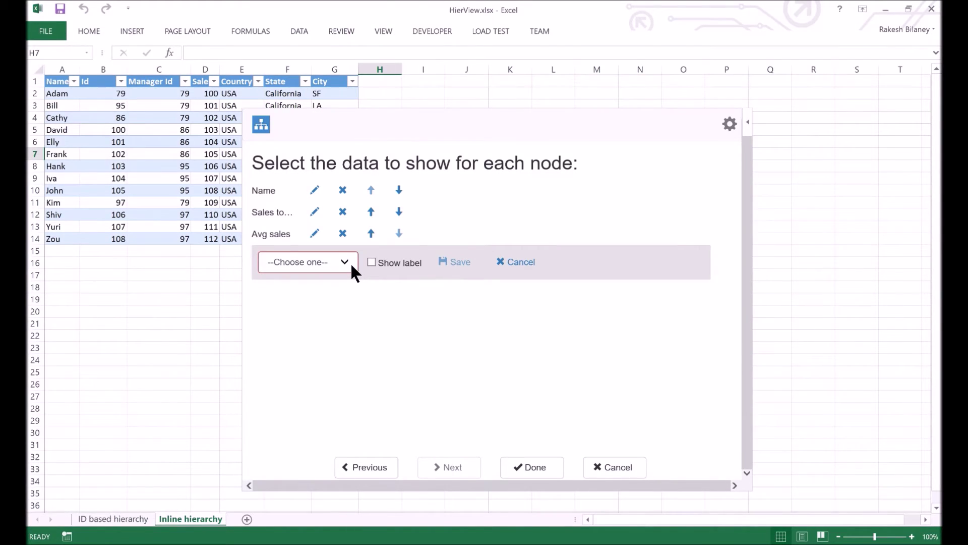
# - Make the new line a formula beginning column('Sales') >=
pyautogui.click(352, 265)
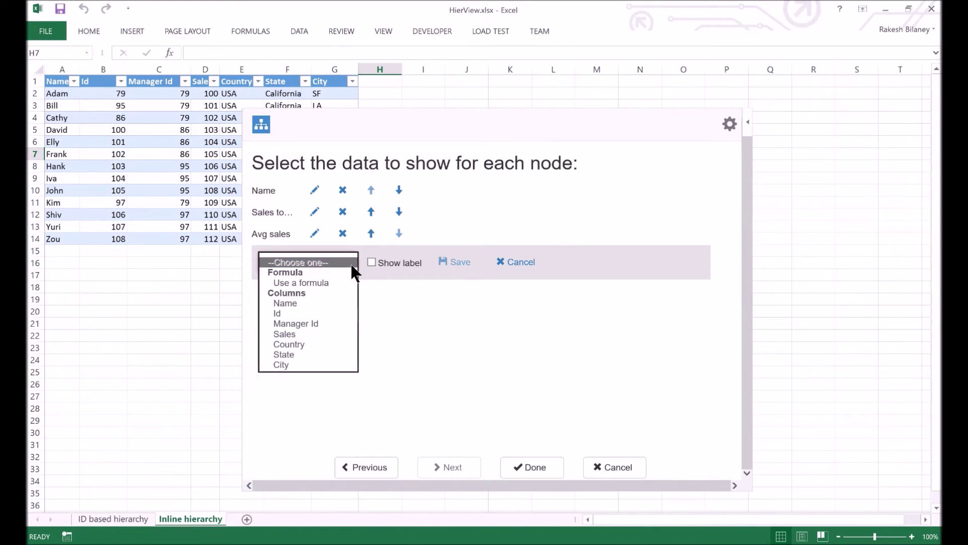
pyautogui.click(333, 284)
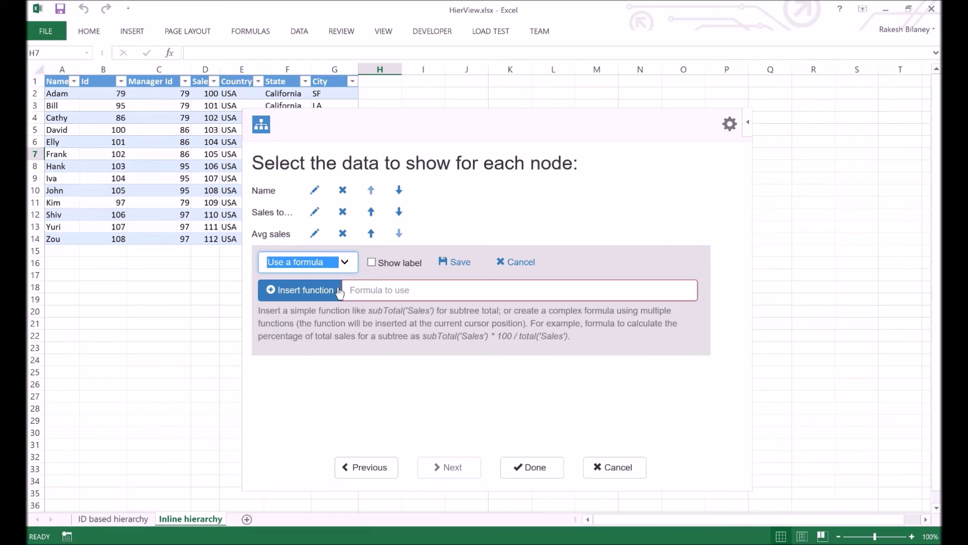
pyautogui.click(378, 301)
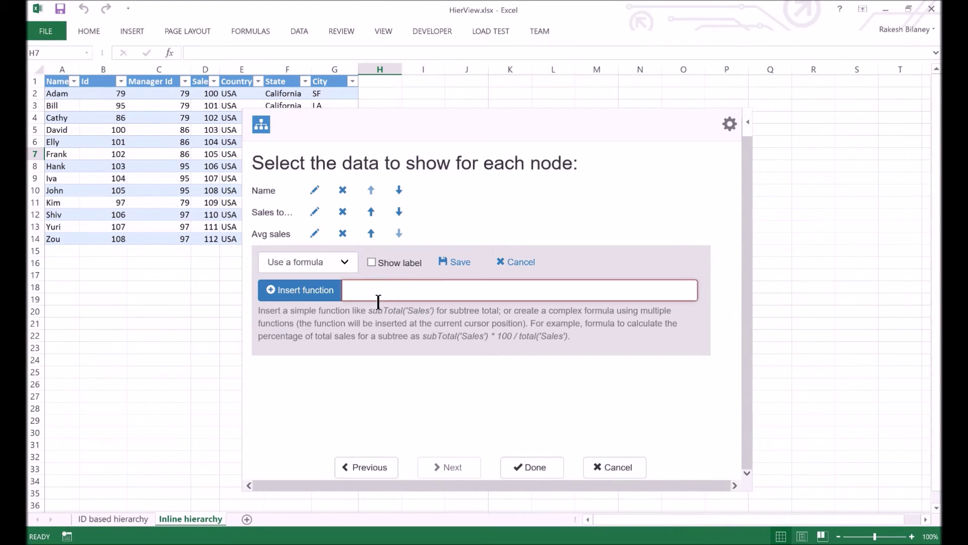
pyautogui.click(325, 301)
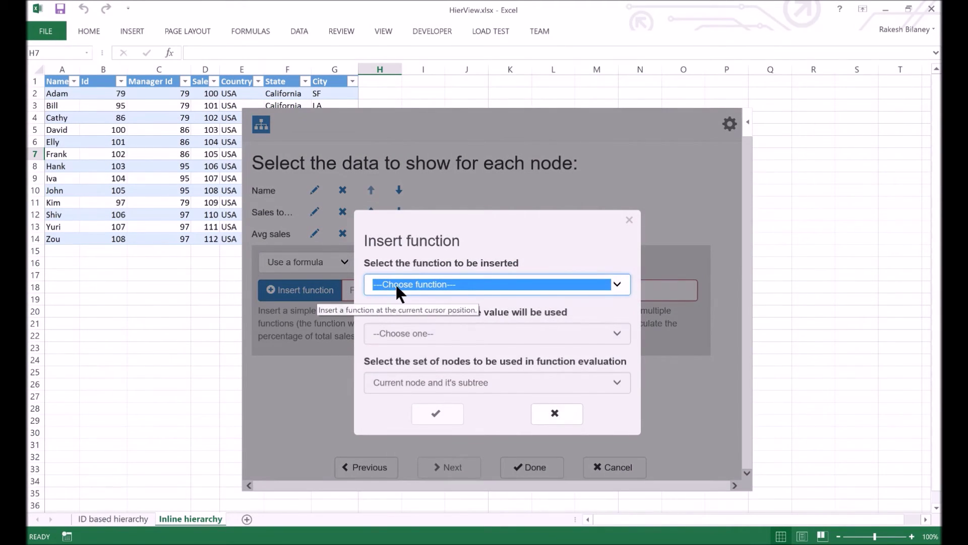
pyautogui.click(397, 286)
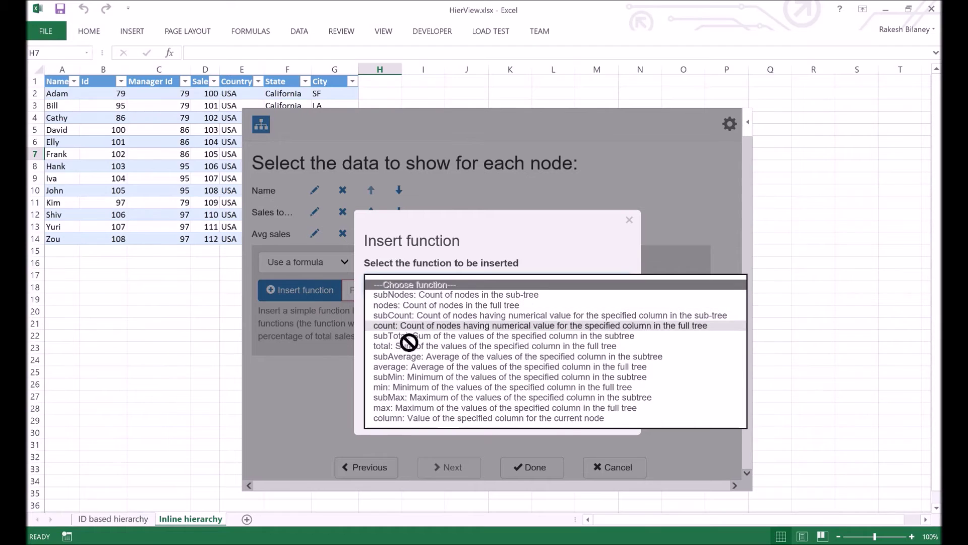
pyautogui.click(418, 418)
pyautogui.click(419, 333)
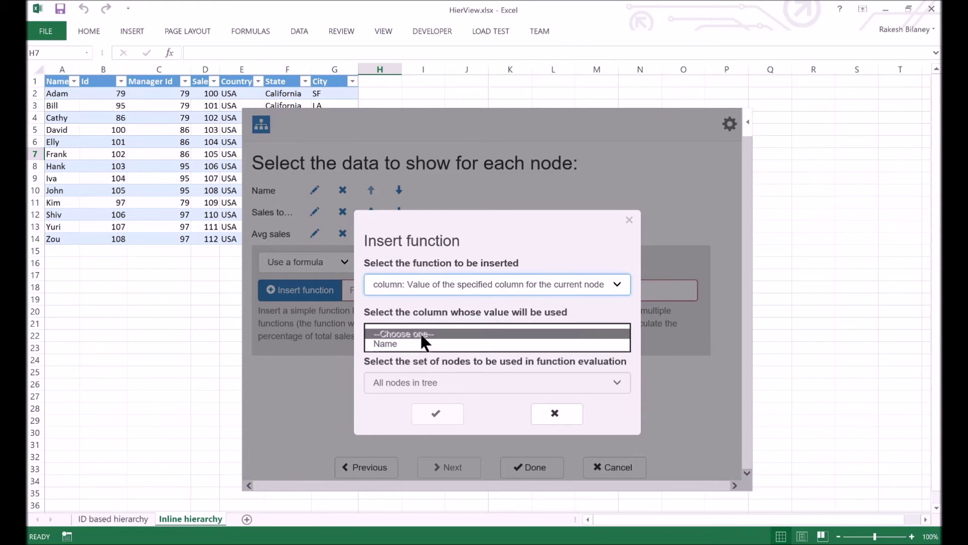
pyautogui.click(401, 374)
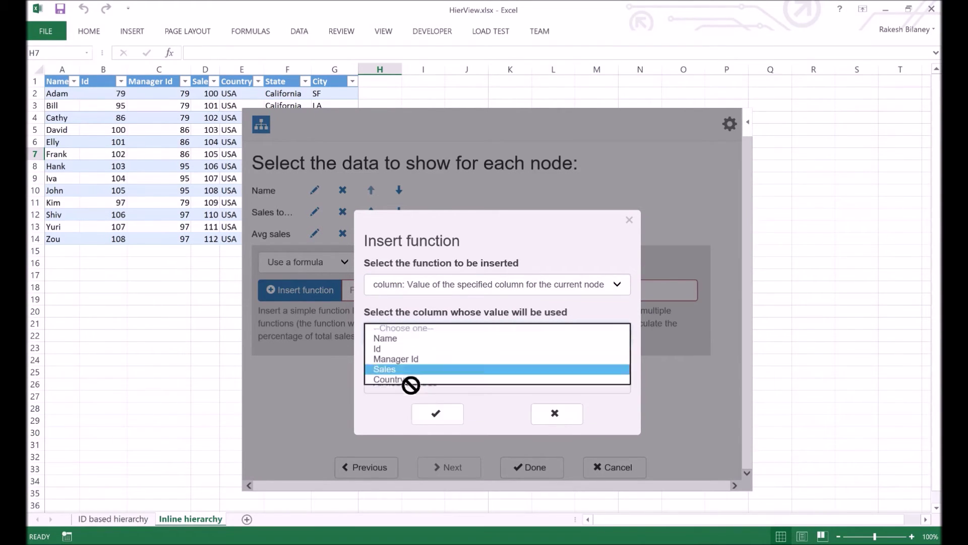
pyautogui.click(437, 416)
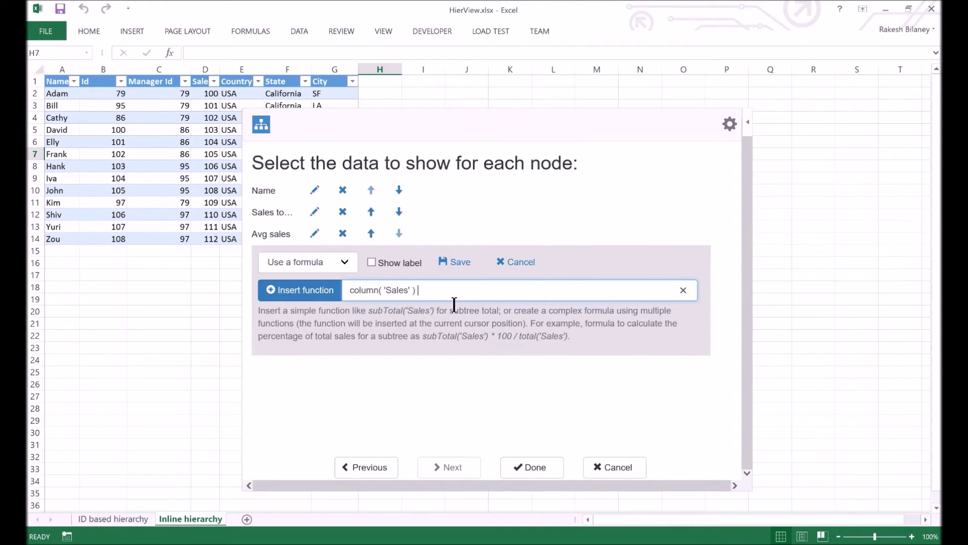
pyautogui.write('>=')
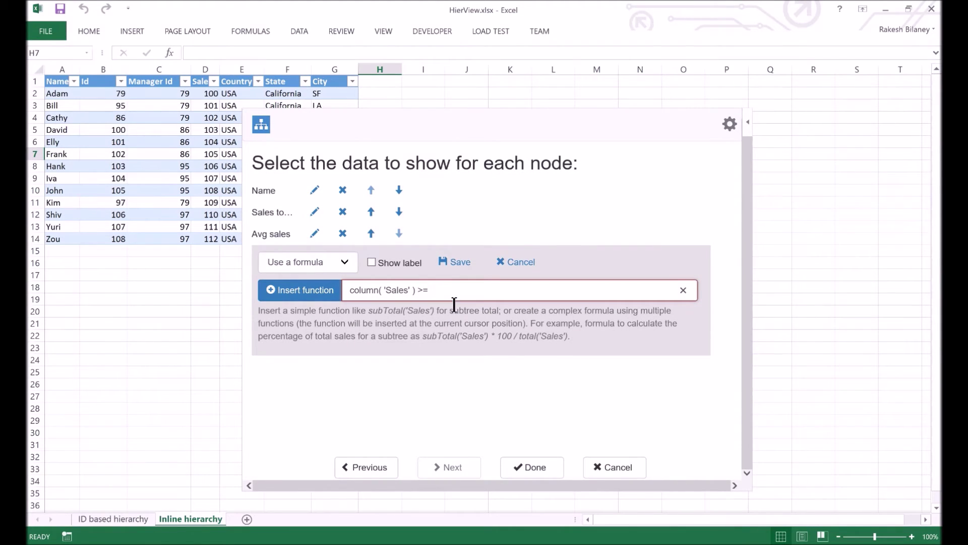
pyautogui.click(317, 295)
# - Add a node line: average('Sales') ? "Above average" : "Below average"
pyautogui.click(428, 284)
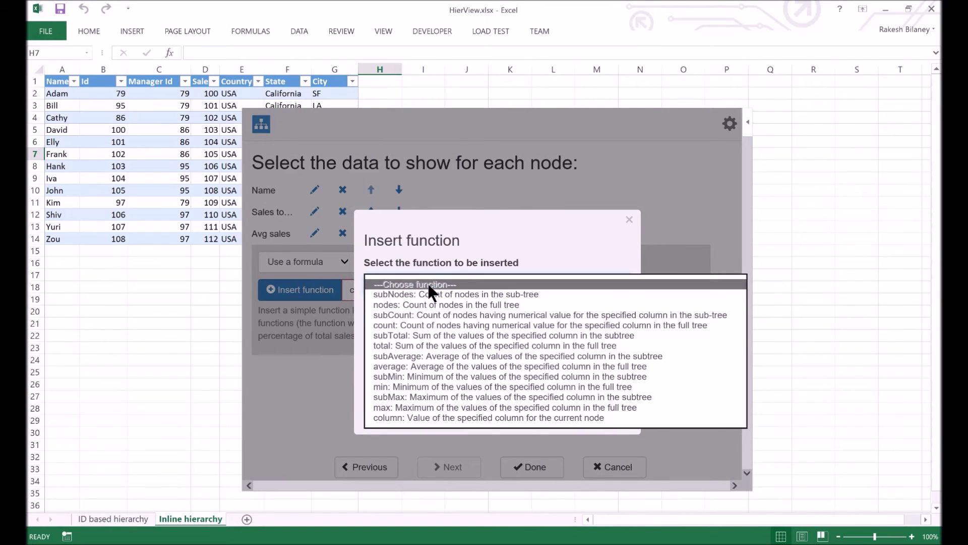
pyautogui.click(413, 367)
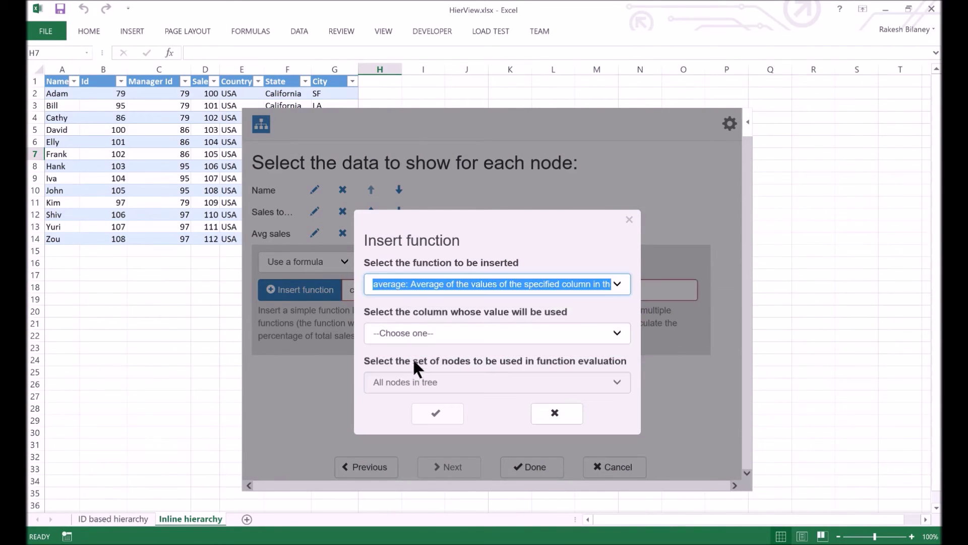
pyautogui.click(420, 333)
pyautogui.click(415, 379)
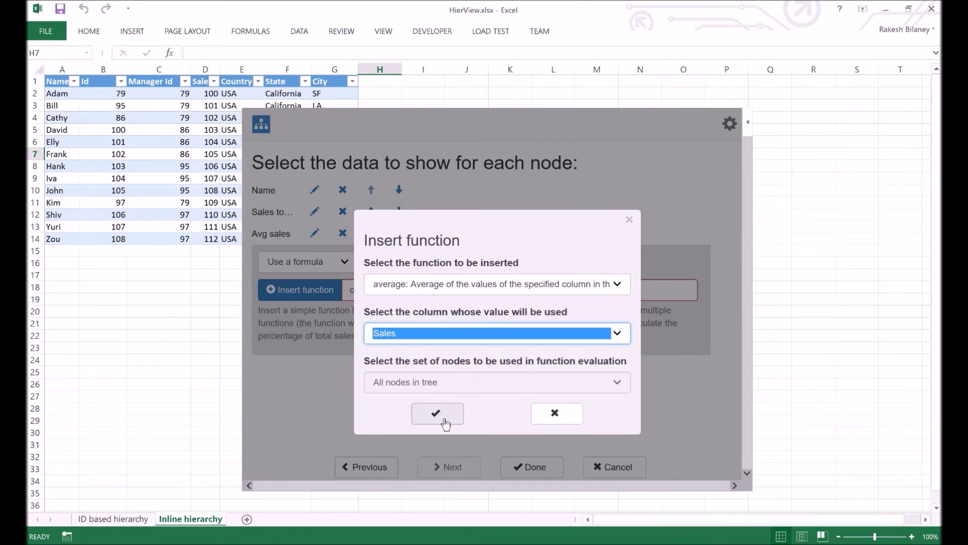
pyautogui.click(442, 414)
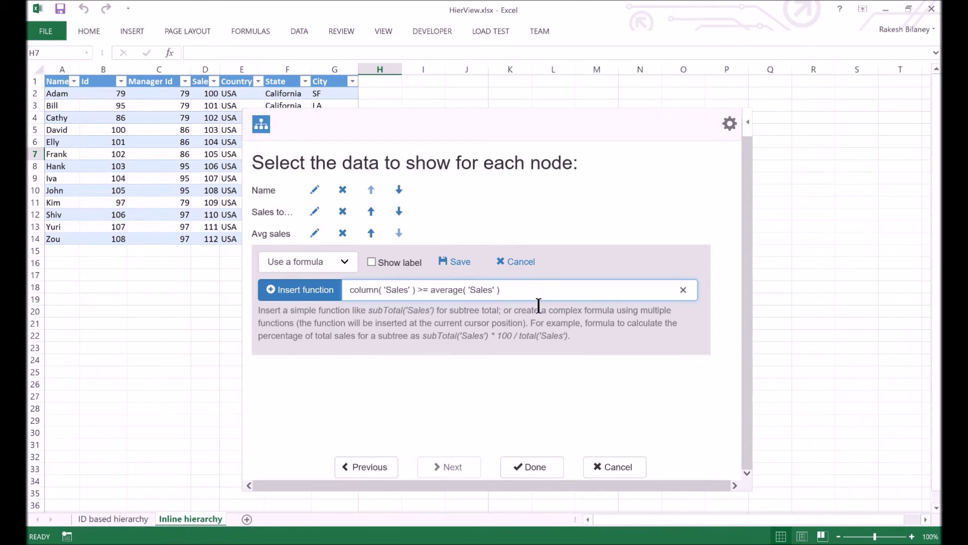
pyautogui.write(' ?')
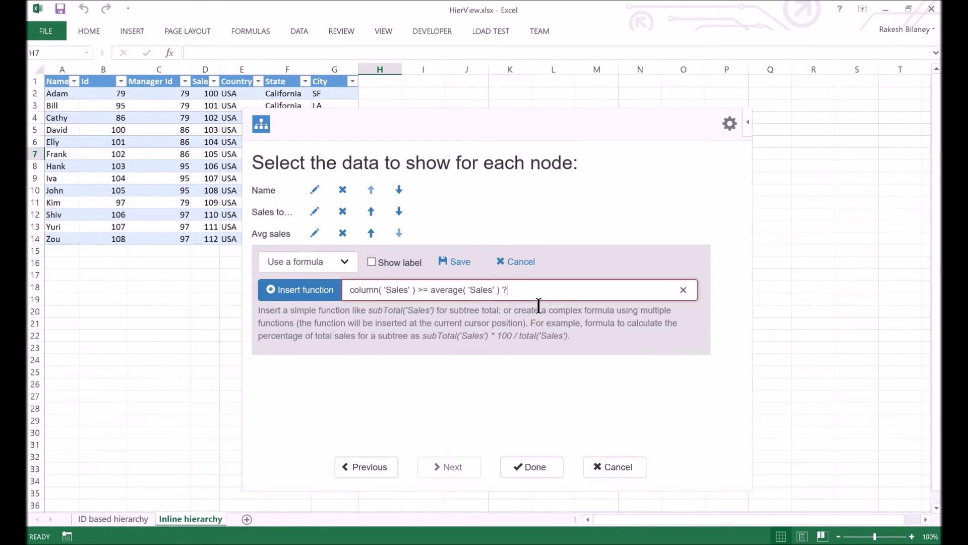
pyautogui.write(' "Above ')
pyautogui.write('average')
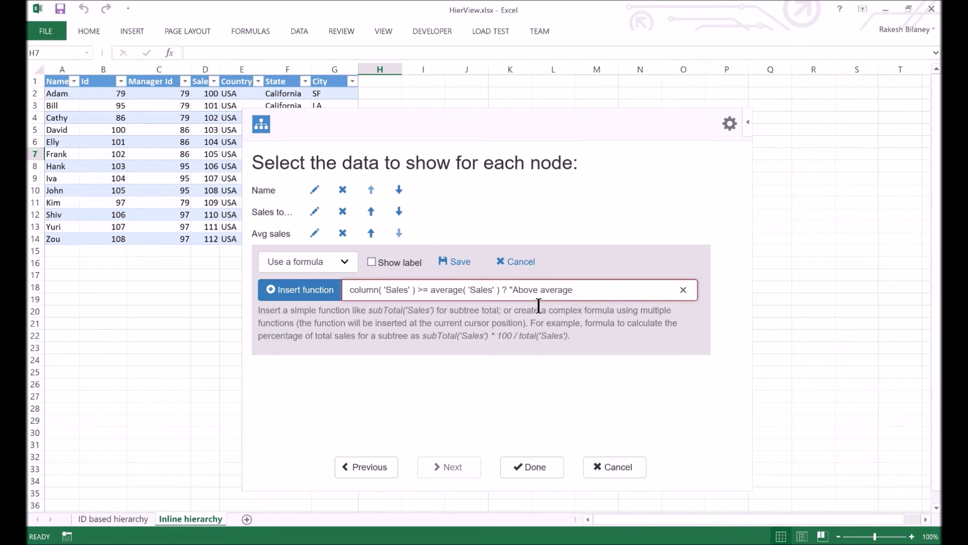
pyautogui.write('"')
pyautogui.write(' : "Below ')
pyautogui.write('average')
pyautogui.write('"')
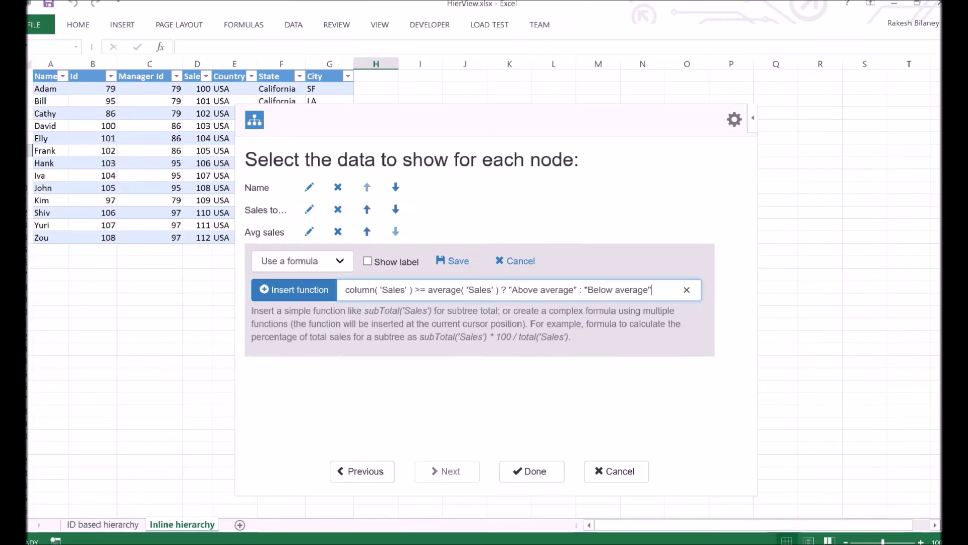
pyautogui.click(459, 262)
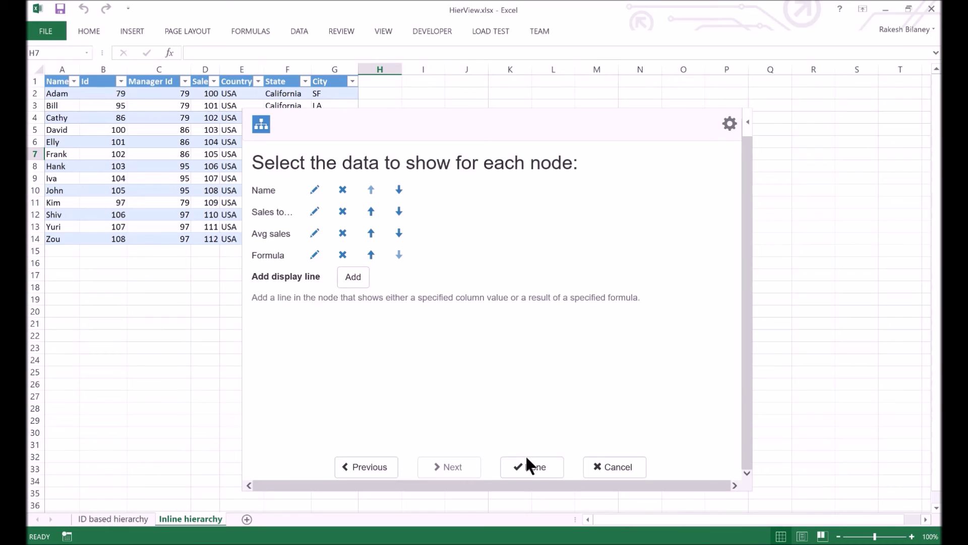
# - Finish the wizard and zoom into the rebuilt chart showing Above/Below average labels
pyautogui.click(527, 459)
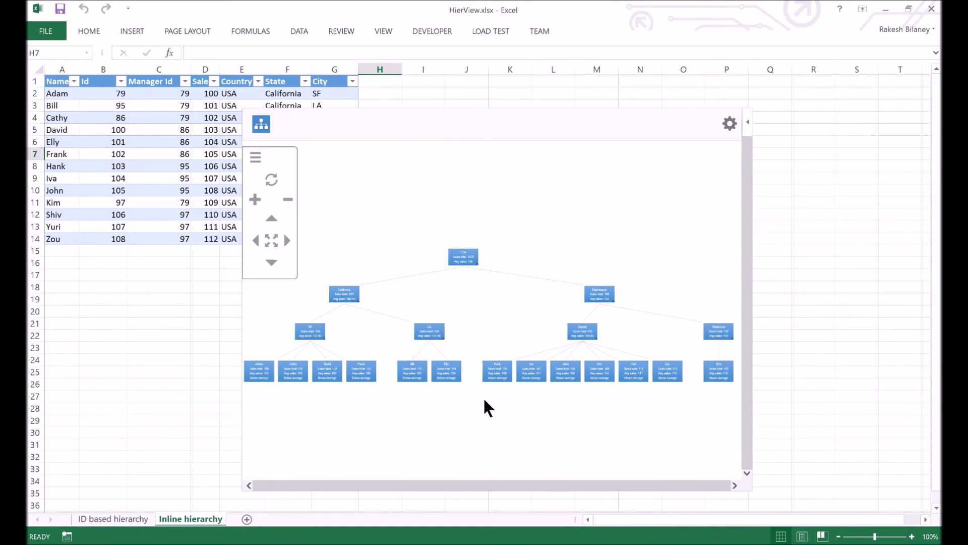
pyautogui.scroll(3, 484, 407)
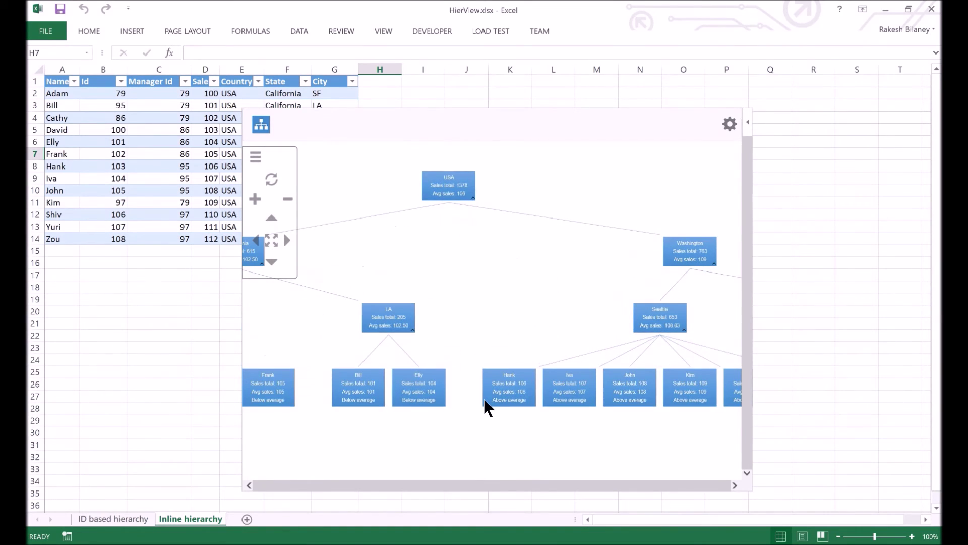
pyautogui.scroll(1, 483, 396)
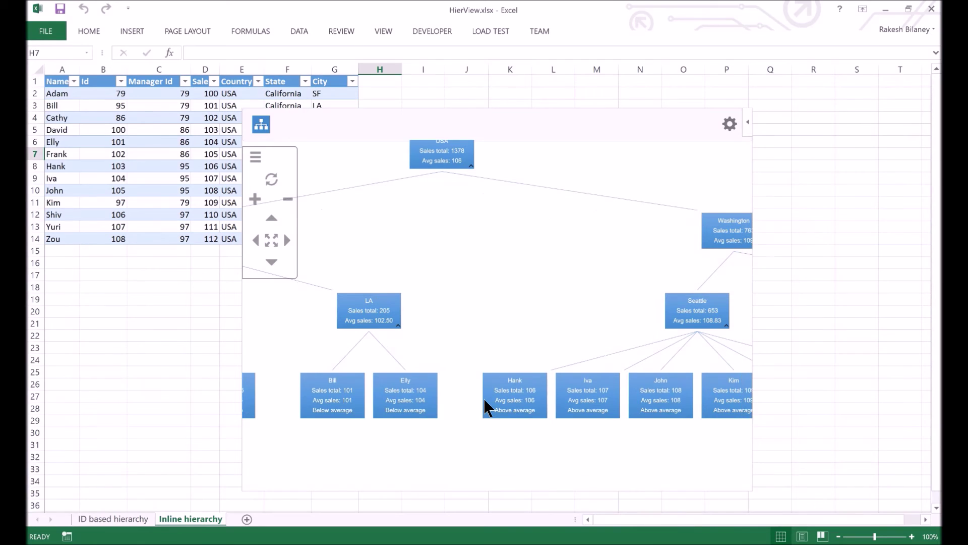
pyautogui.scroll(1, 483, 398)
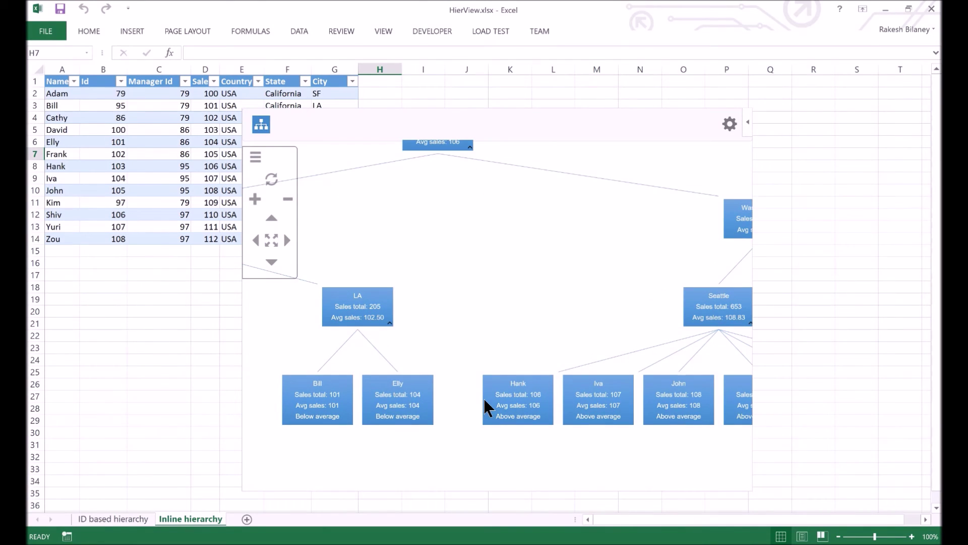
pyautogui.scroll(1, 483, 398)
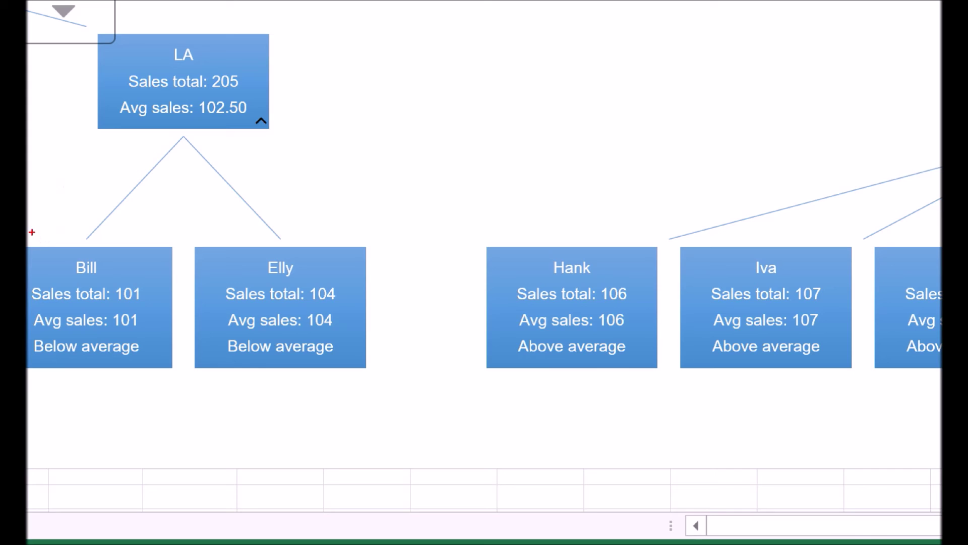
pyautogui.moveTo(31, 232)
pyautogui.mouseDown()
pyautogui.moveTo(670, 342)
pyautogui.moveTo(675, 374)
pyautogui.mouseUp()
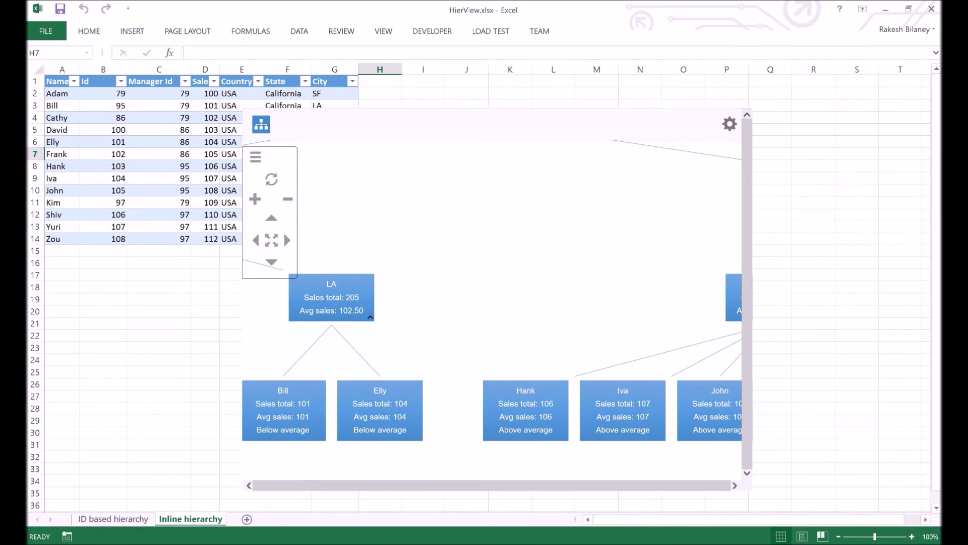
pyautogui.click(622, 305)
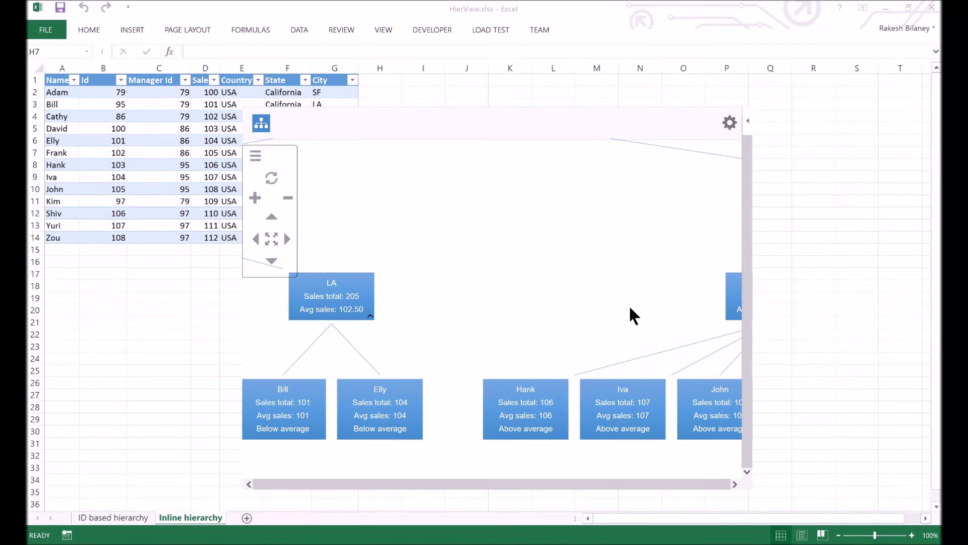
# - Export the hierarchy chart as SVG picture index.svg in the Work pictures folder
pyautogui.rightClick(460, 282)
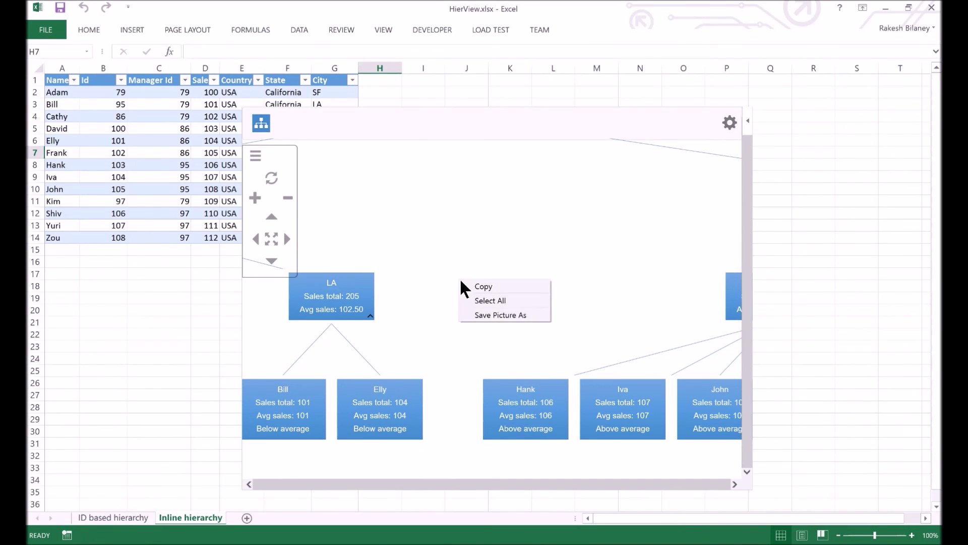
pyautogui.click(506, 314)
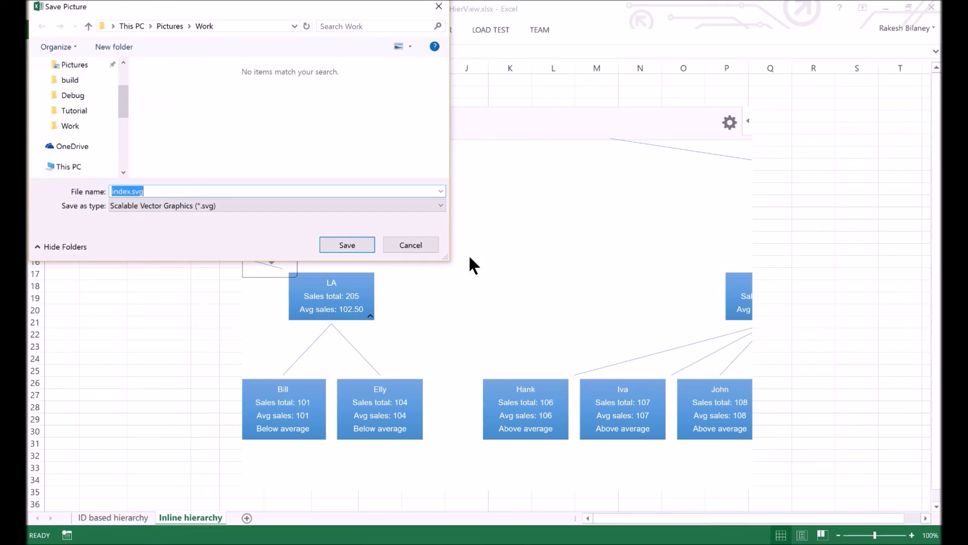
pyautogui.click(442, 203)
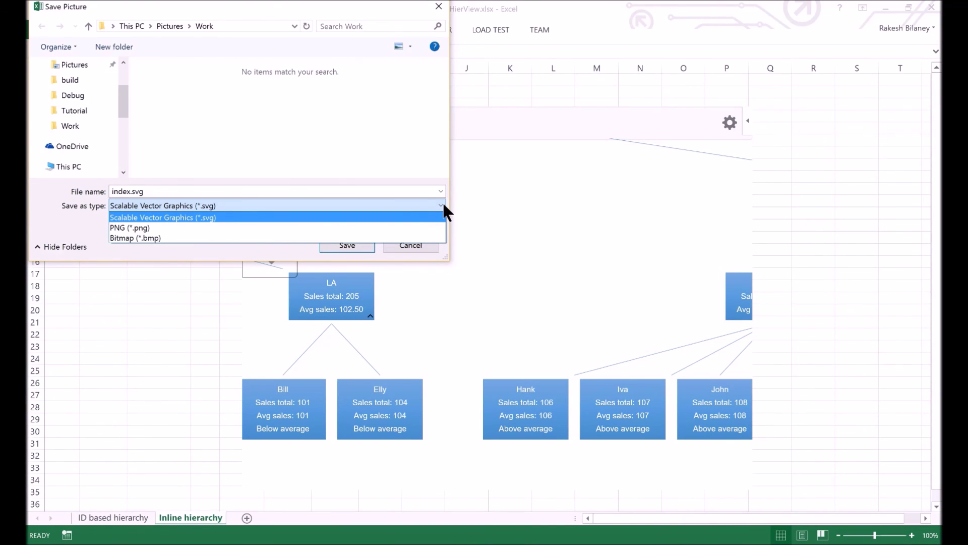
pyautogui.click(443, 201)
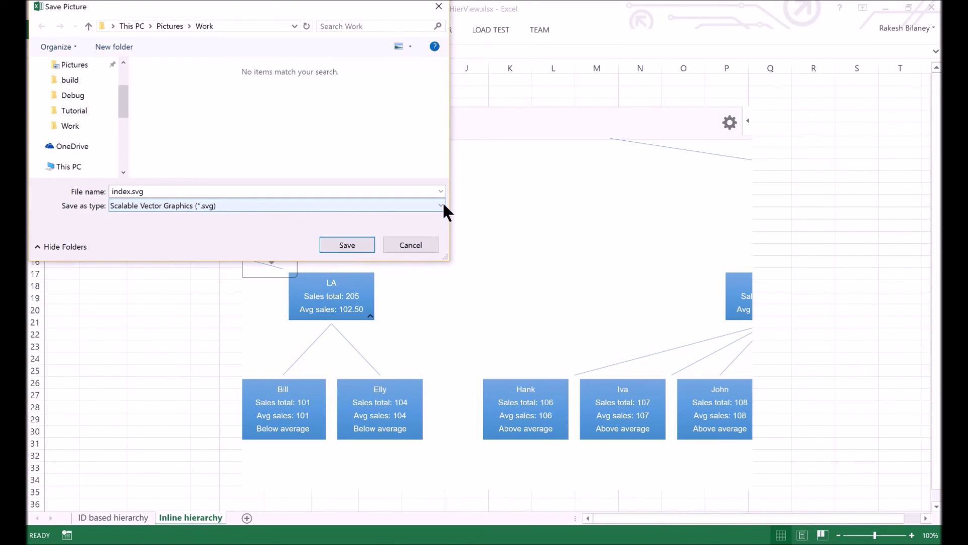
pyautogui.click(367, 245)
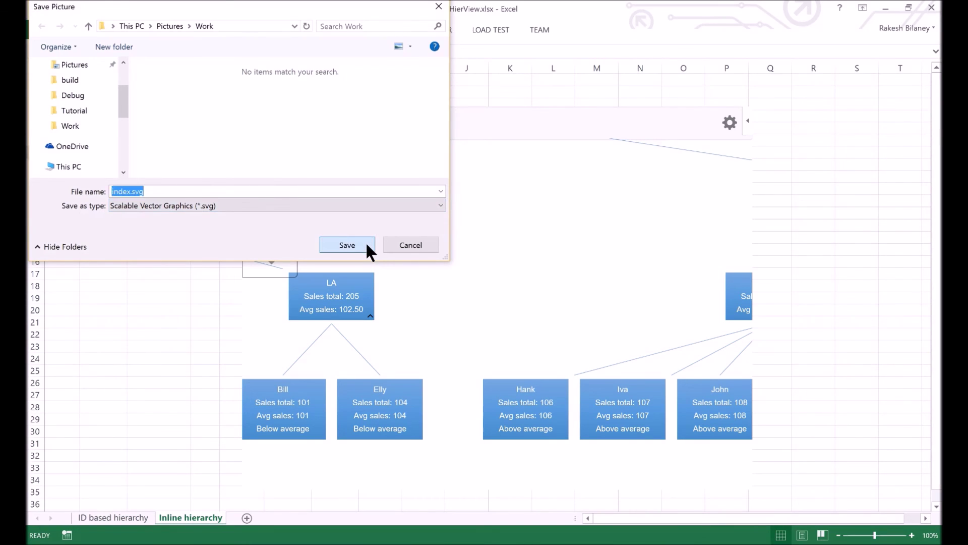